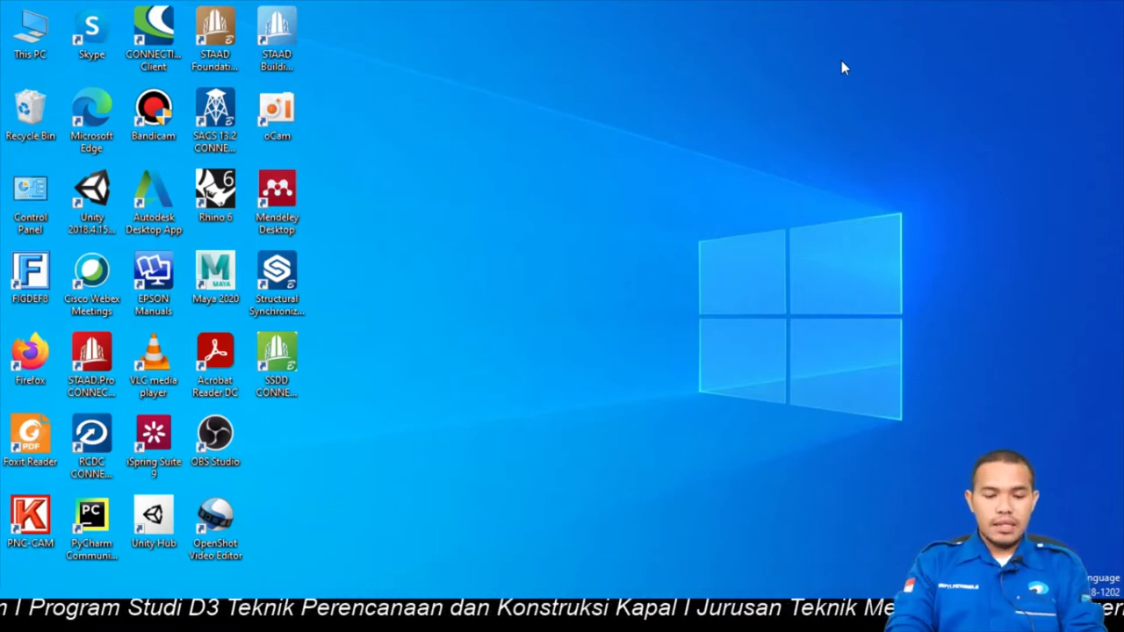
Launch MAXSURF Modeler 64-bit with the MAXSURF Enterprise licence.
{"action": "key", "text": "super"}
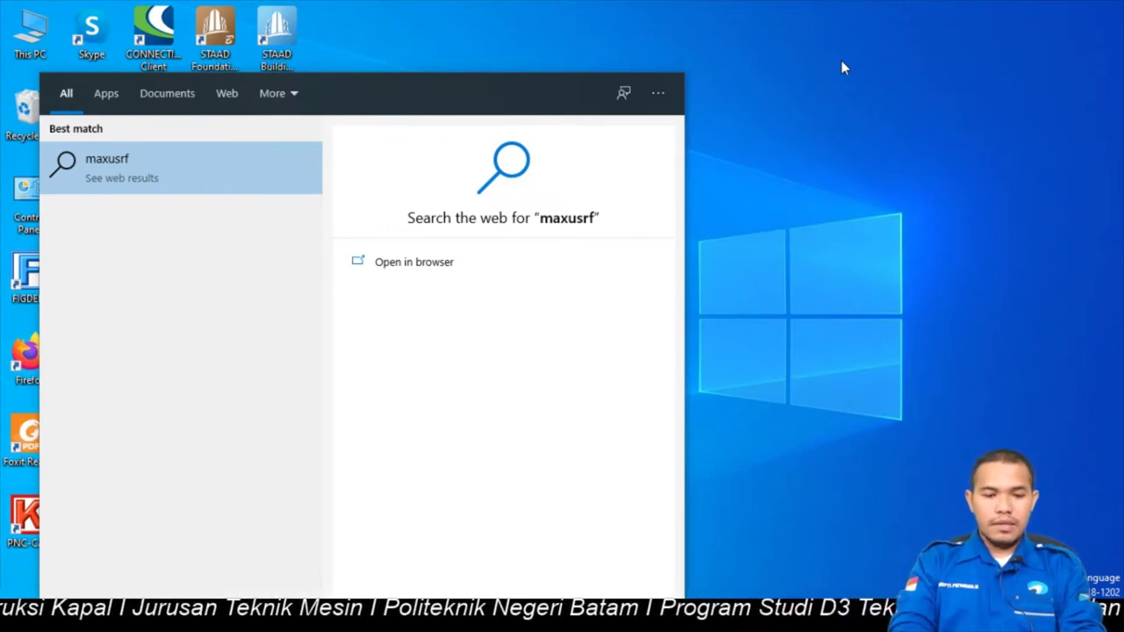
{"action": "key", "text": "BackSpace"}
{"action": "key", "text": "BackSpace"}
{"action": "key", "text": "BackSpace"}
{"action": "key", "text": "BackSpace"}
{"action": "type", "text": "sur"}
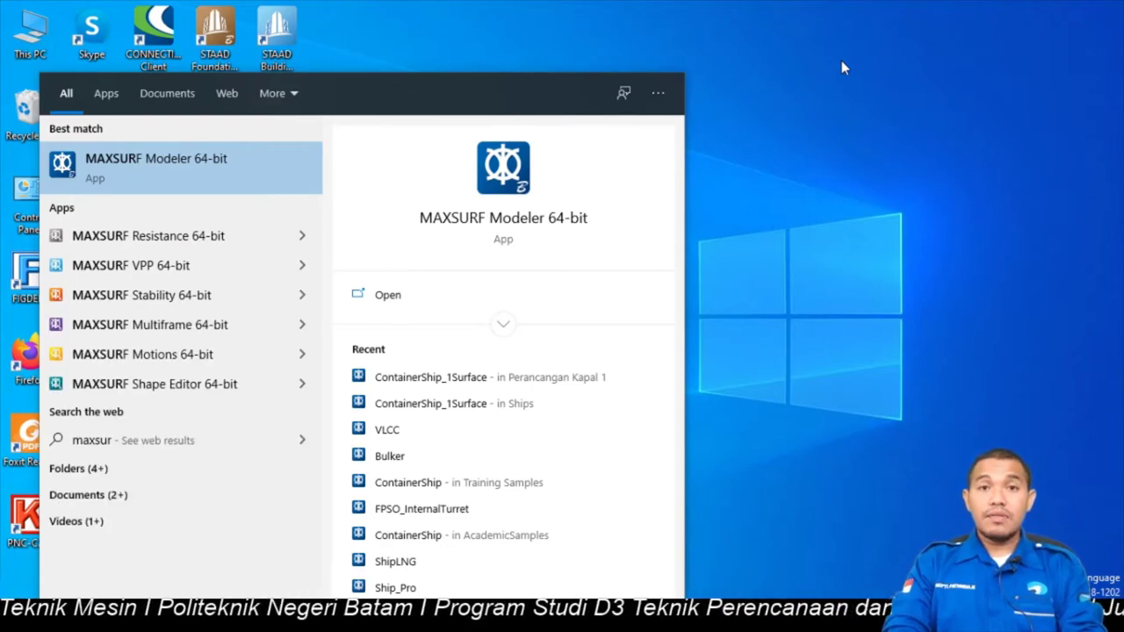
{"action": "key", "text": "Return"}
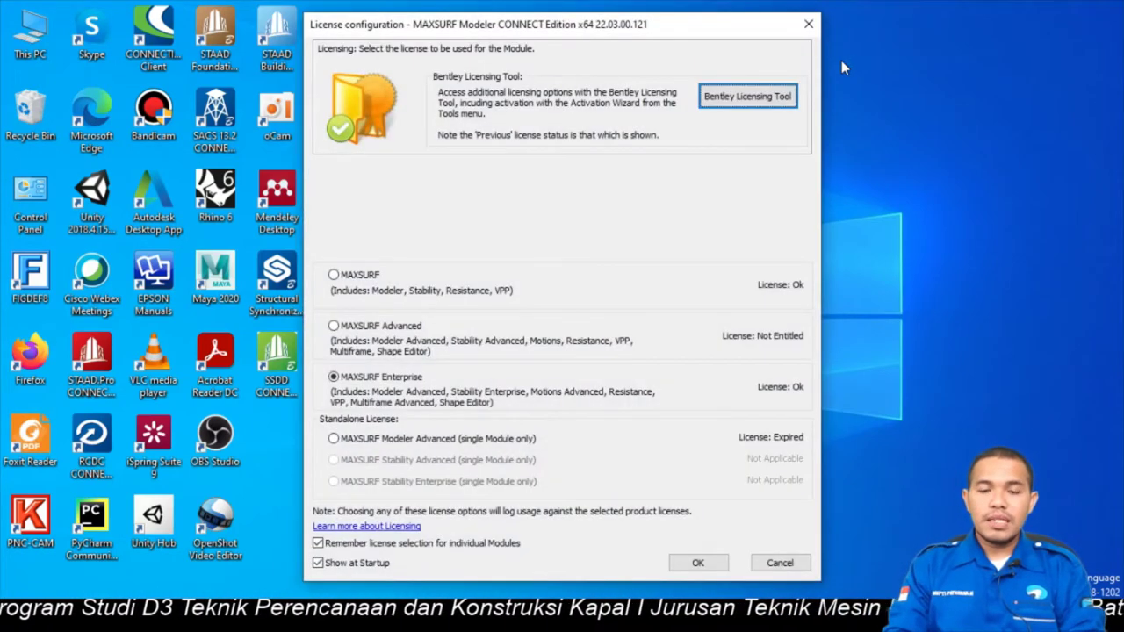
{"action": "left_click", "coordinate": [697, 564]}
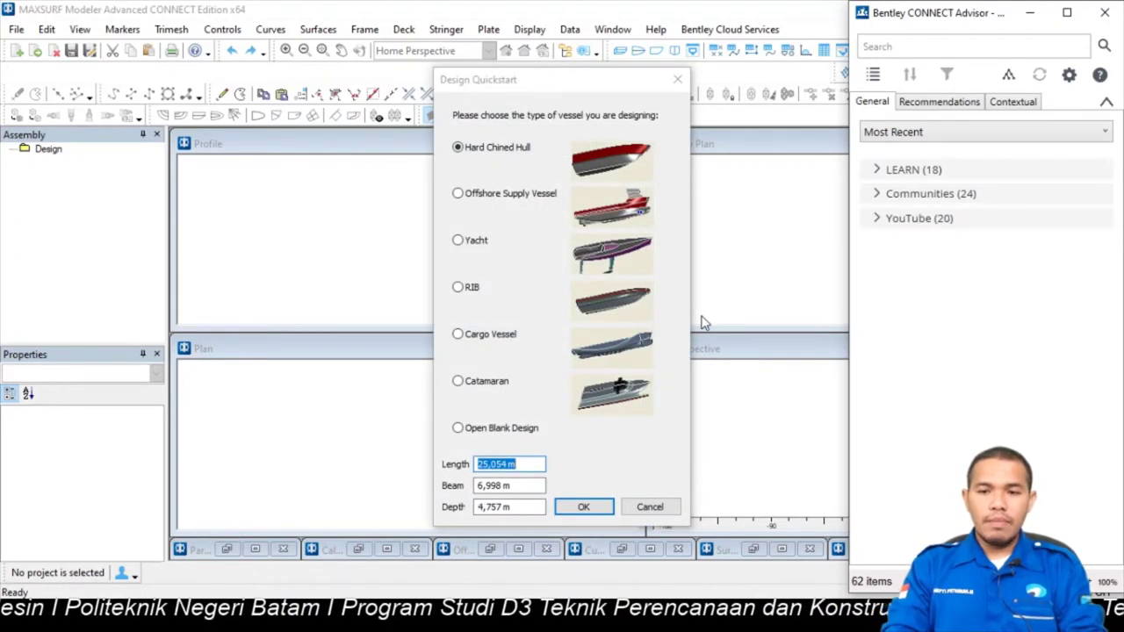
Minimise the Bentley CONNECT Advisor, start from Open Blank Design and dismiss the startup news.
{"action": "left_click", "coordinate": [1030, 15]}
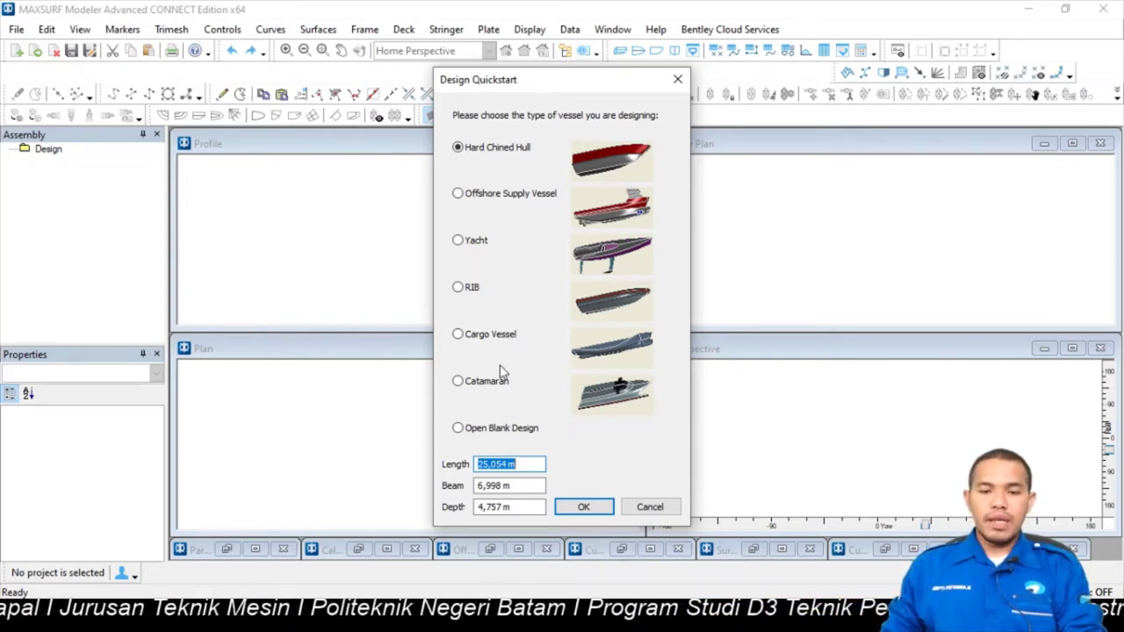
{"action": "left_click", "coordinate": [483, 434]}
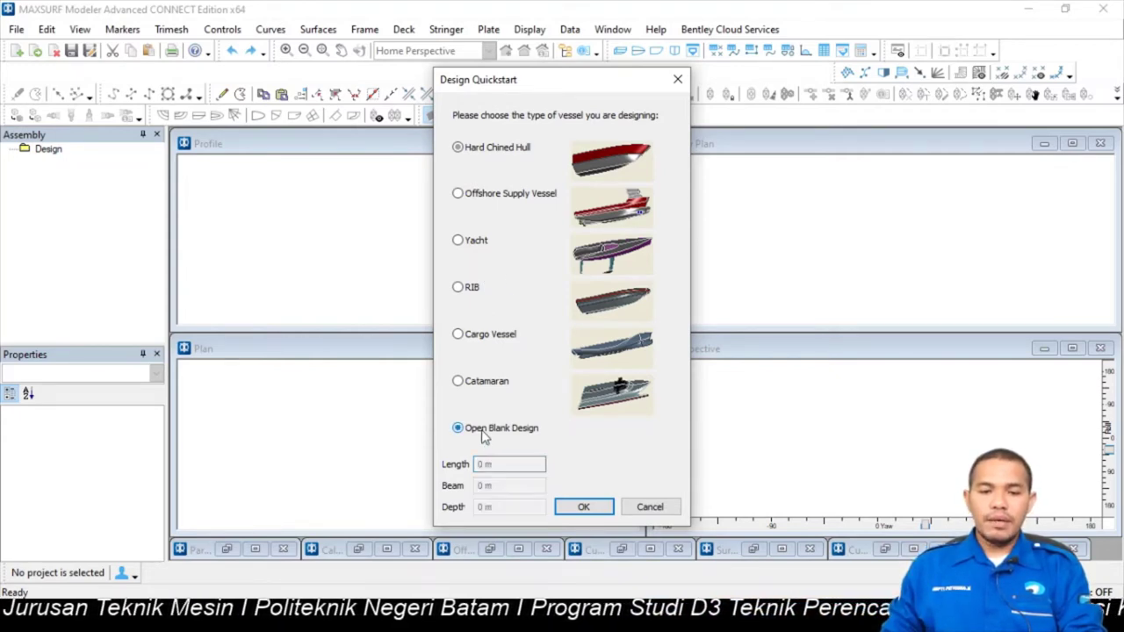
{"action": "left_click", "coordinate": [583, 508]}
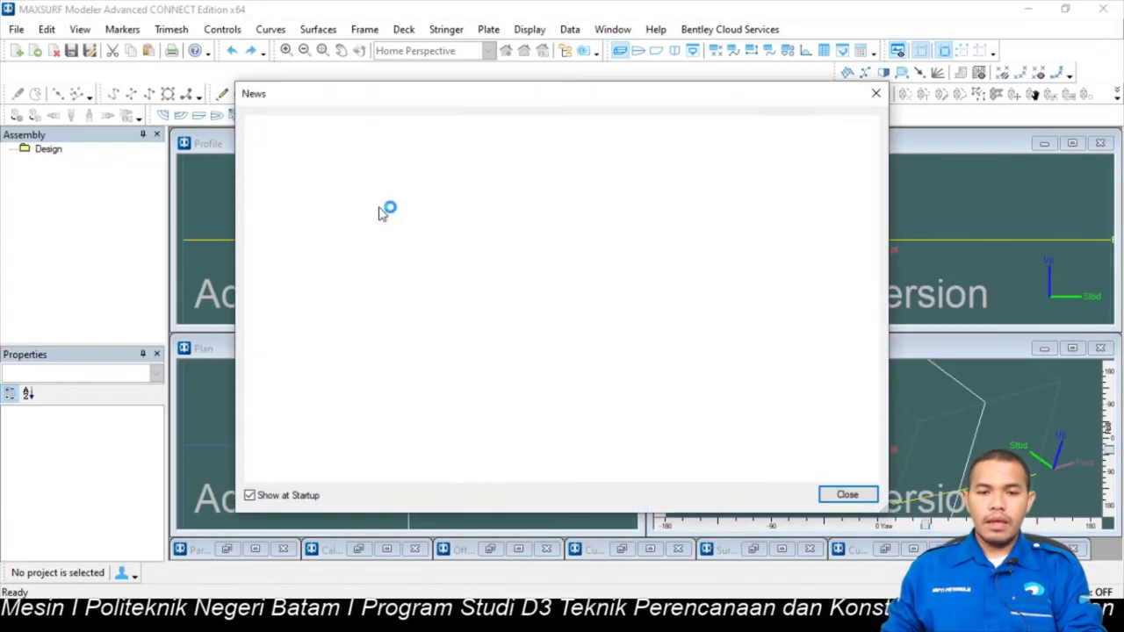
{"action": "left_click", "coordinate": [847, 494]}
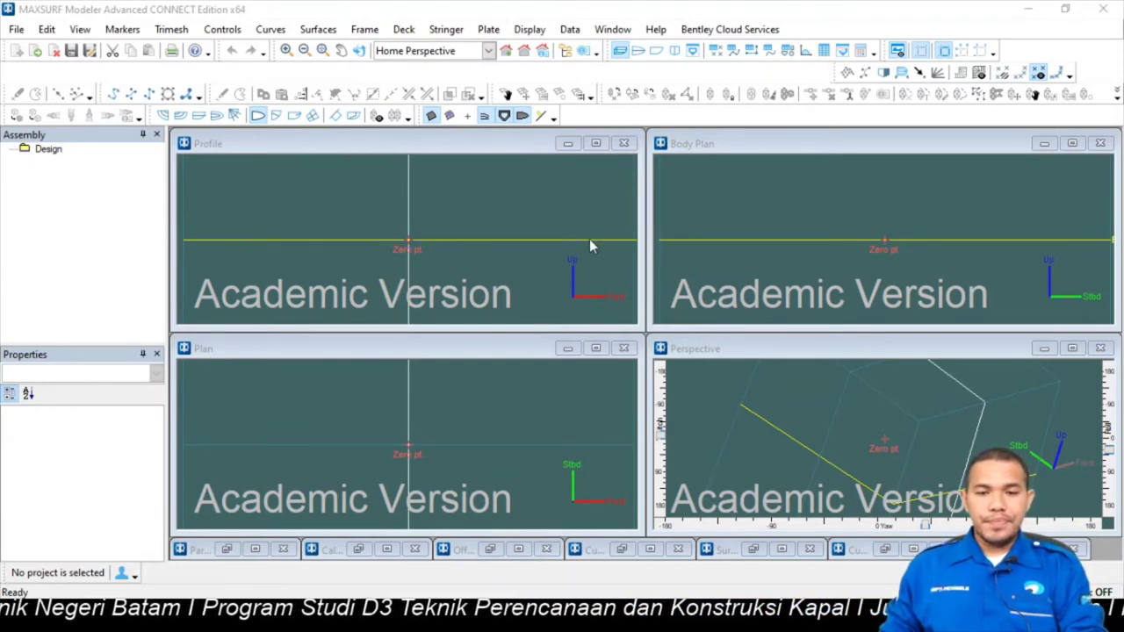
Look over the Profile, Body Plan and Plan views of the blank design.
{"action": "left_click", "coordinate": [401, 143]}
{"action": "left_click", "coordinate": [692, 142]}
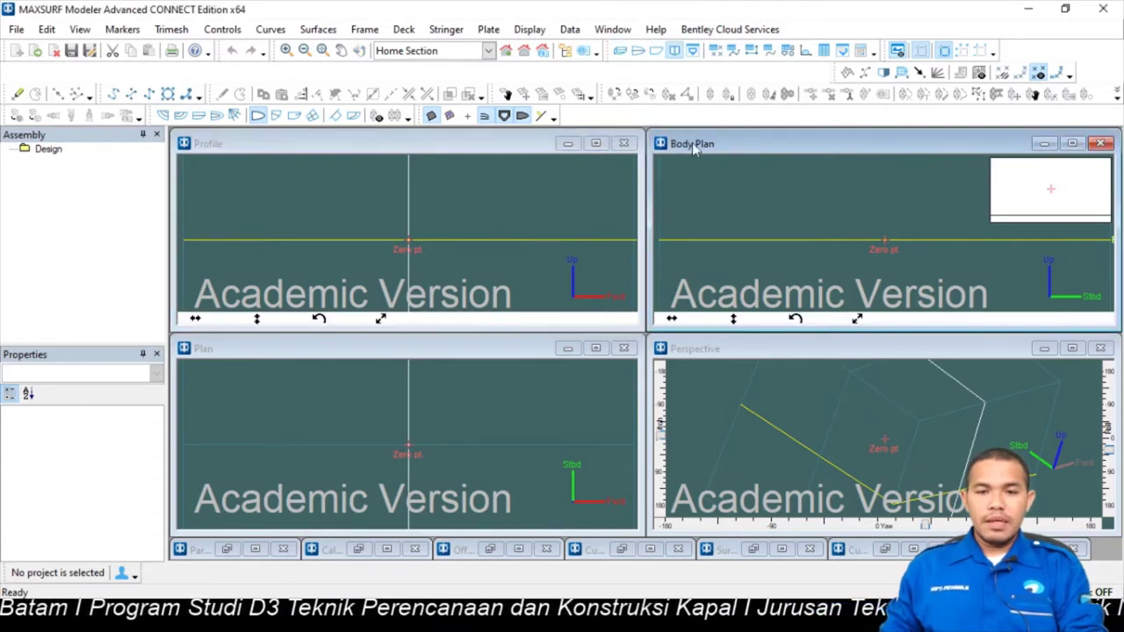
{"action": "left_click", "coordinate": [465, 150]}
{"action": "left_click", "coordinate": [442, 346]}
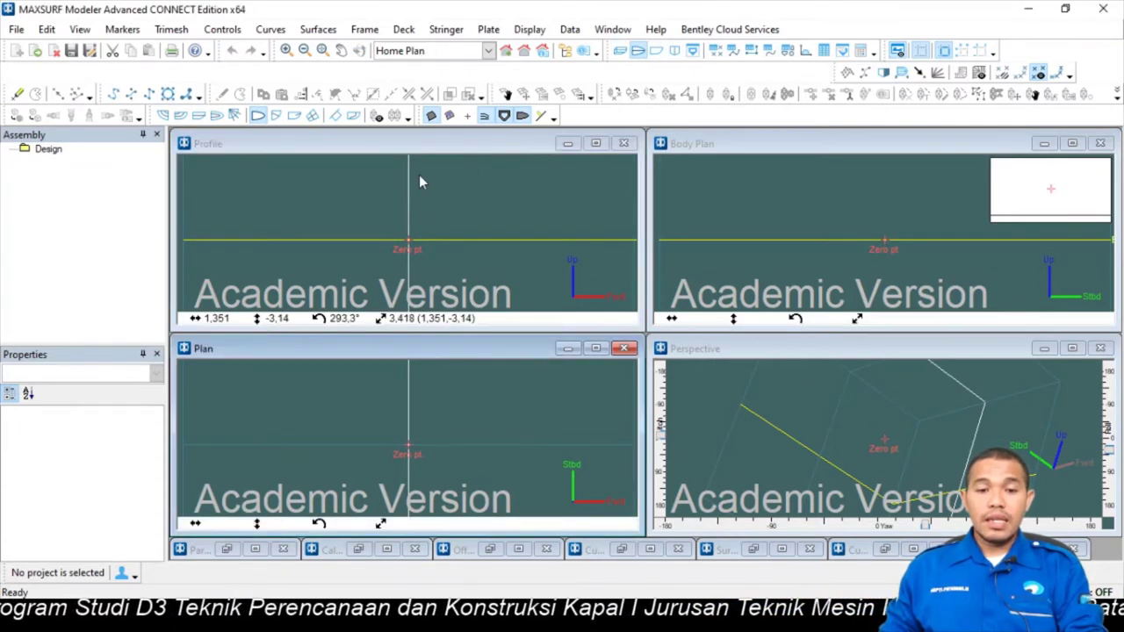
{"action": "left_click", "coordinate": [419, 145]}
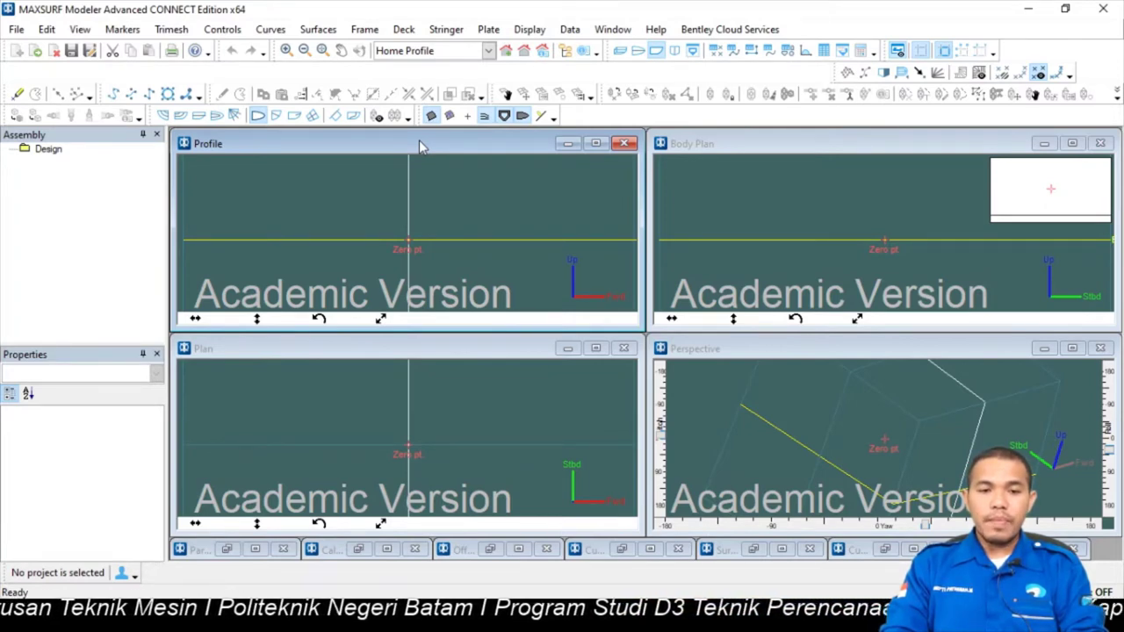
Open the design file ContainerShip_1Surface from the Perancangan Kapal 1 folder.
{"action": "left_click", "coordinate": [17, 29]}
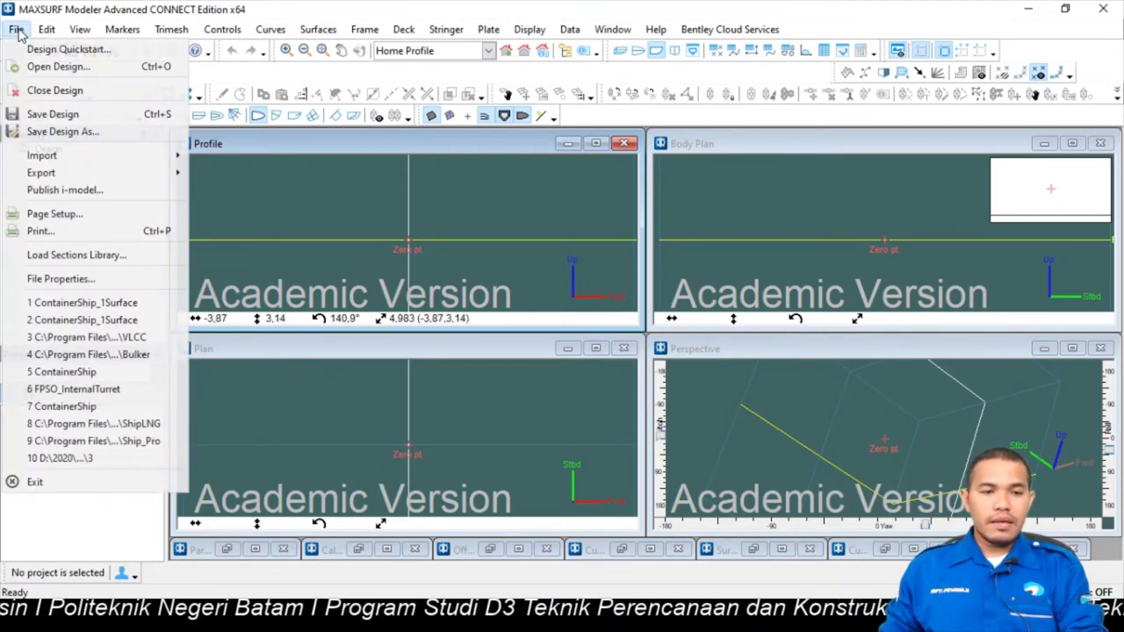
{"action": "left_click", "coordinate": [47, 67]}
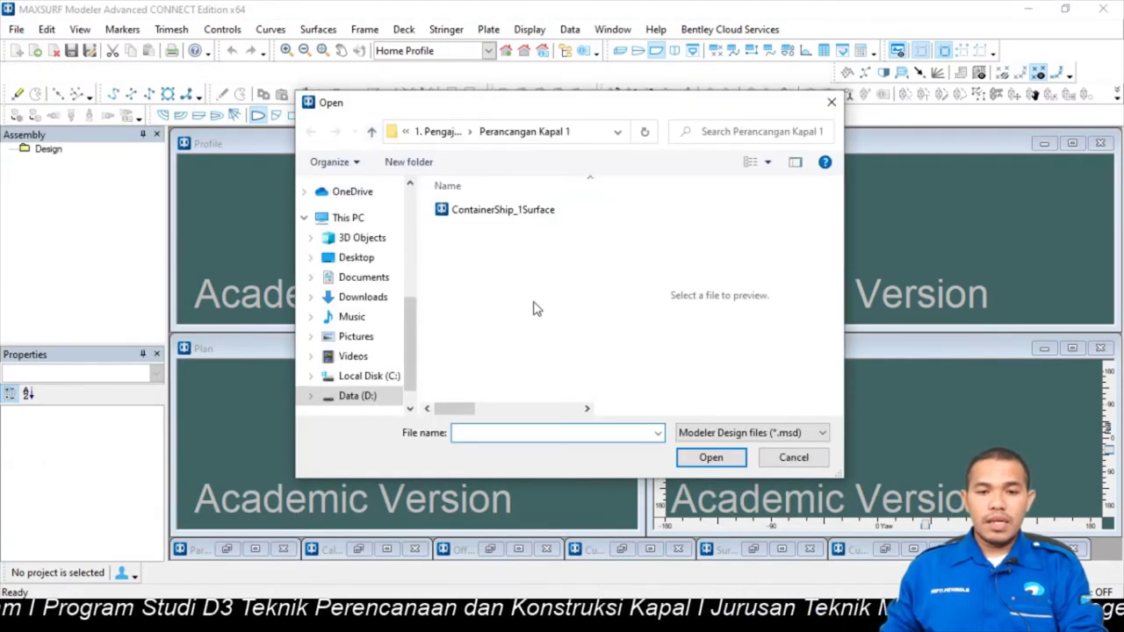
{"action": "left_click", "coordinate": [515, 219]}
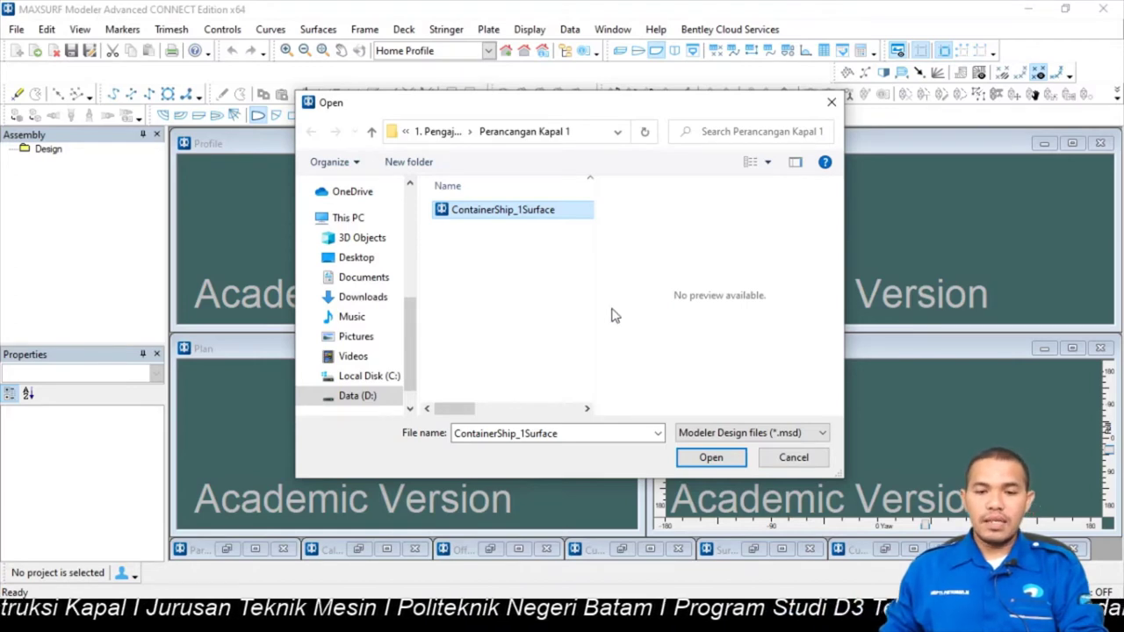
{"action": "left_click", "coordinate": [710, 457]}
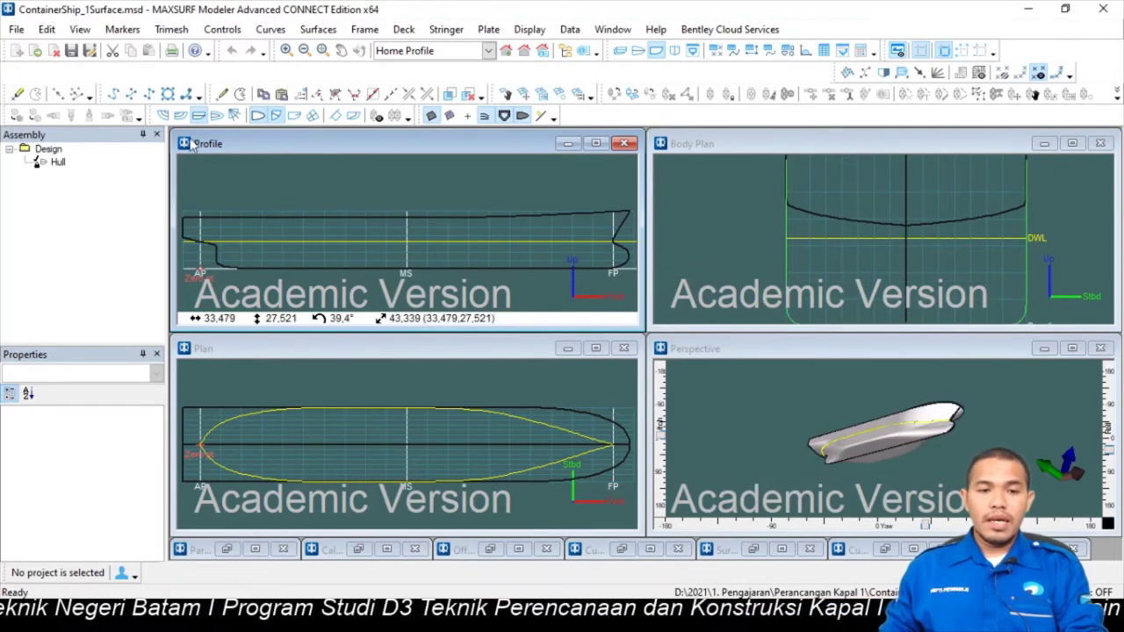
Examine the container ship hull in the Profile, Body Plan, Plan and Perspective views.
{"action": "left_click", "coordinate": [784, 148]}
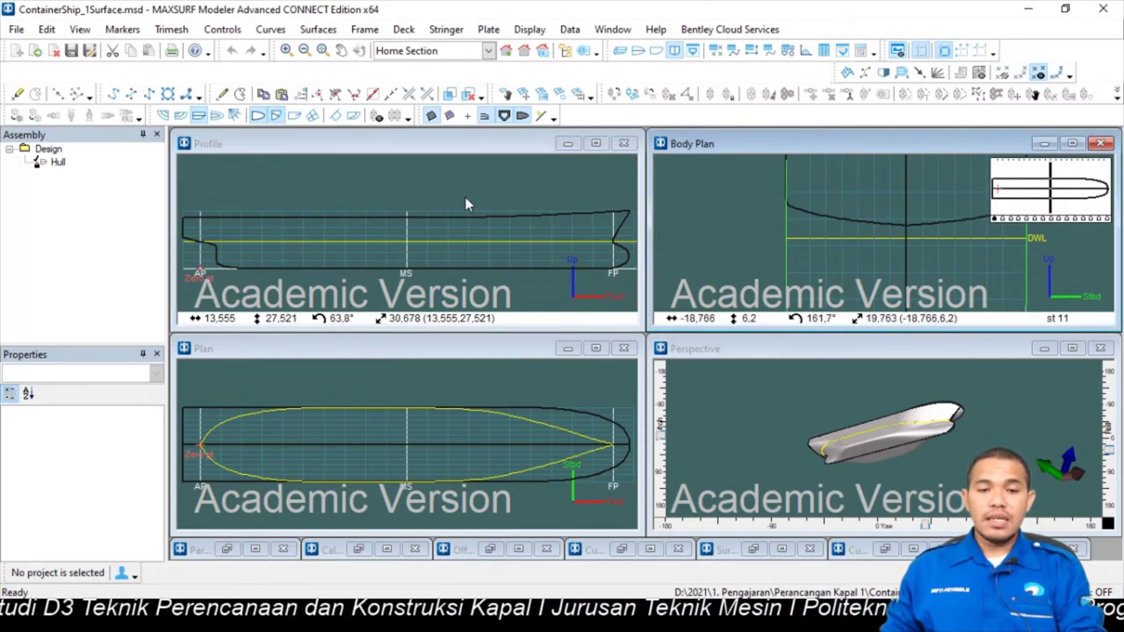
{"action": "left_click", "coordinate": [418, 149]}
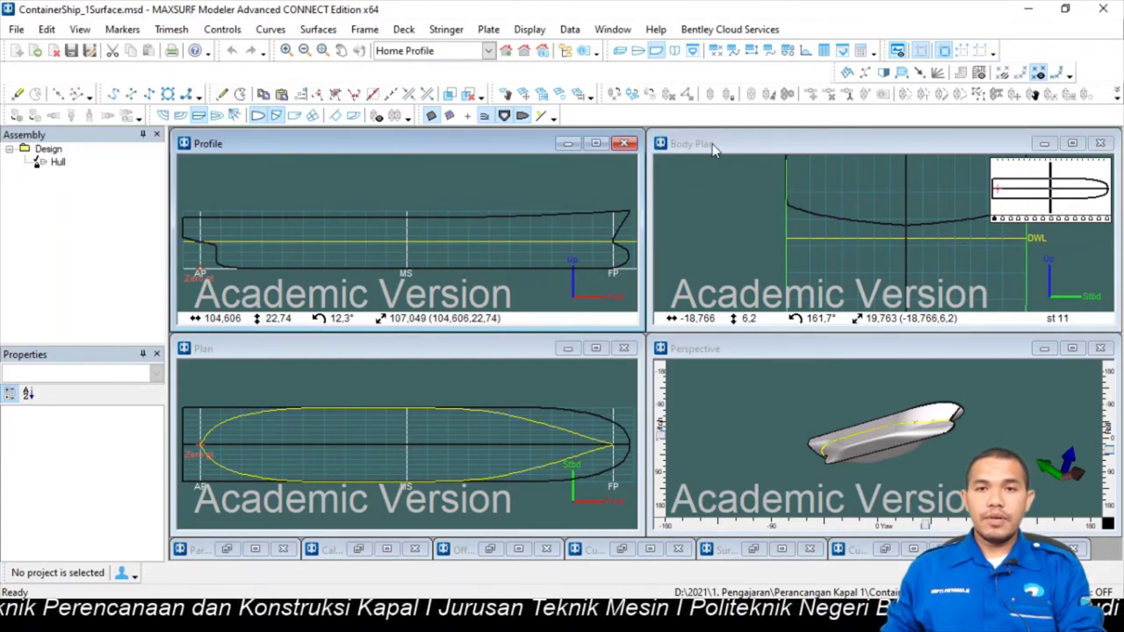
{"action": "left_click", "coordinate": [716, 153]}
{"action": "left_click", "coordinate": [298, 355]}
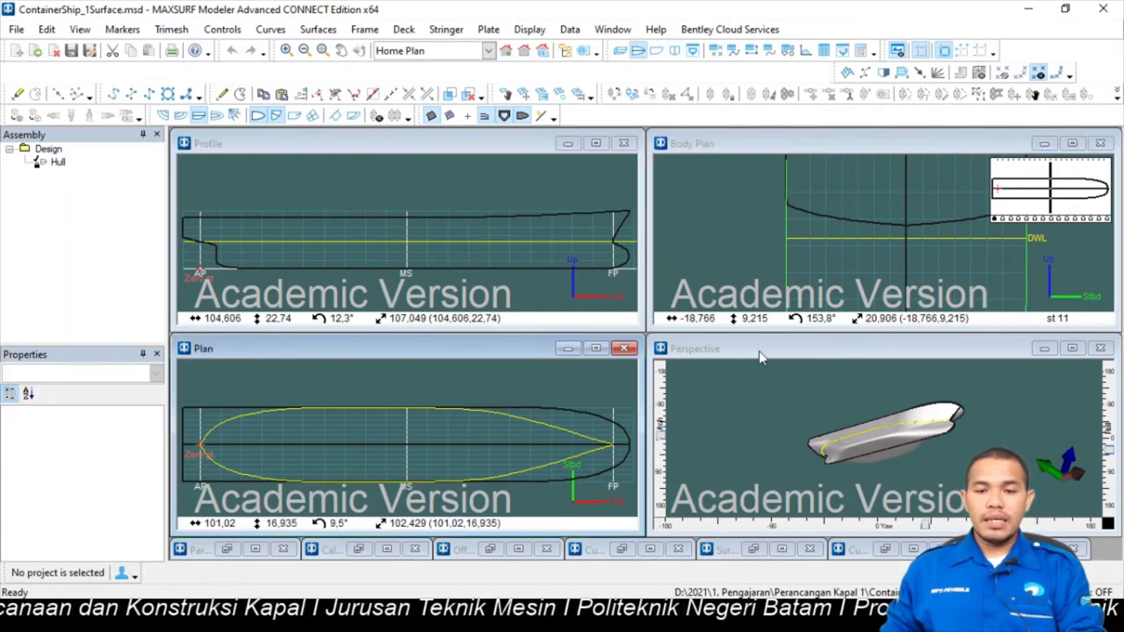
{"action": "left_click", "coordinate": [763, 386]}
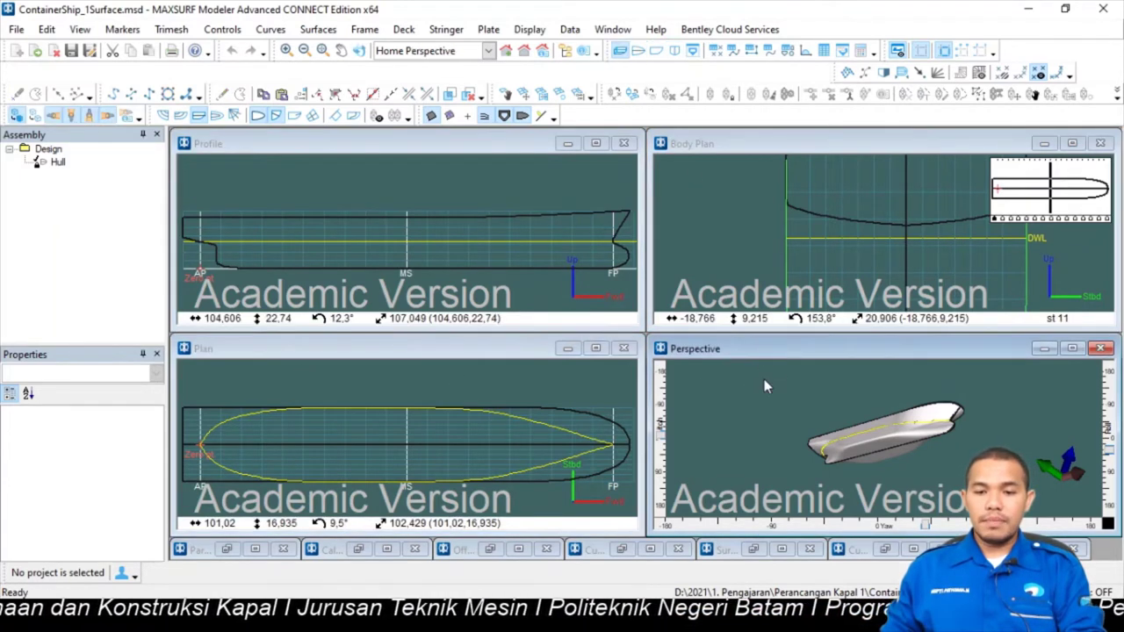
{"action": "left_click", "coordinate": [365, 143]}
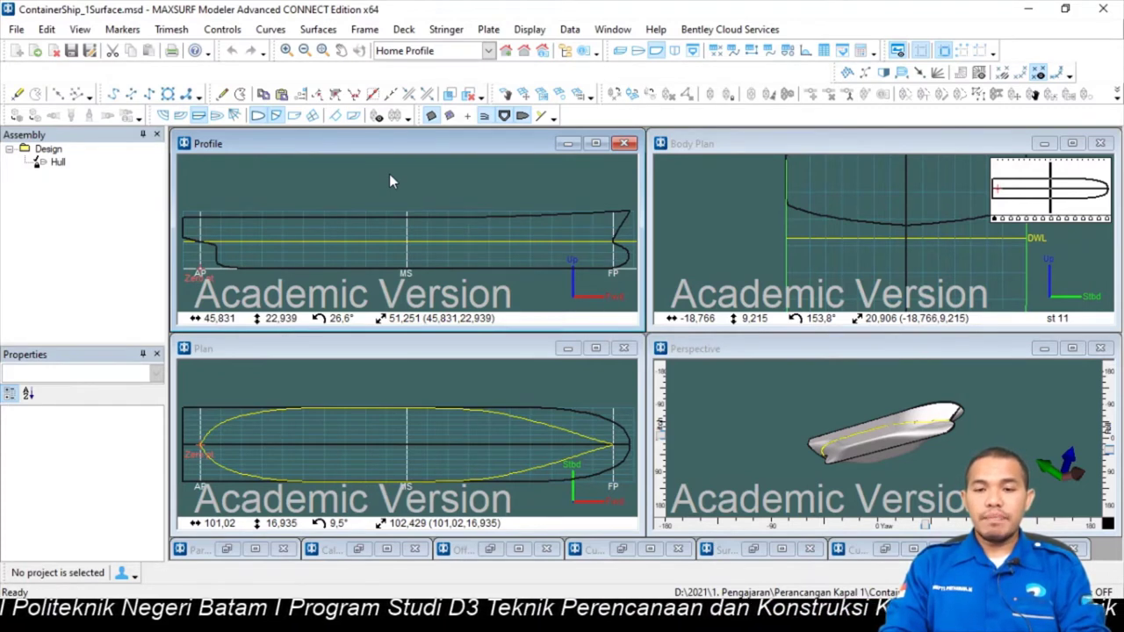
{"action": "left_click", "coordinate": [801, 144]}
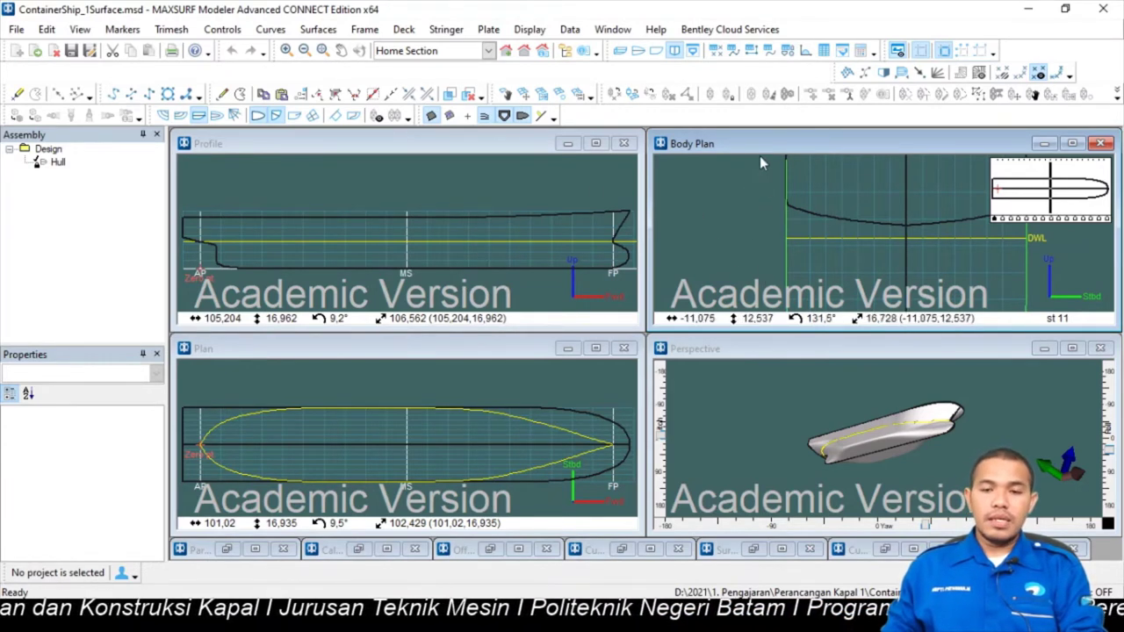
{"action": "left_click", "coordinate": [380, 350]}
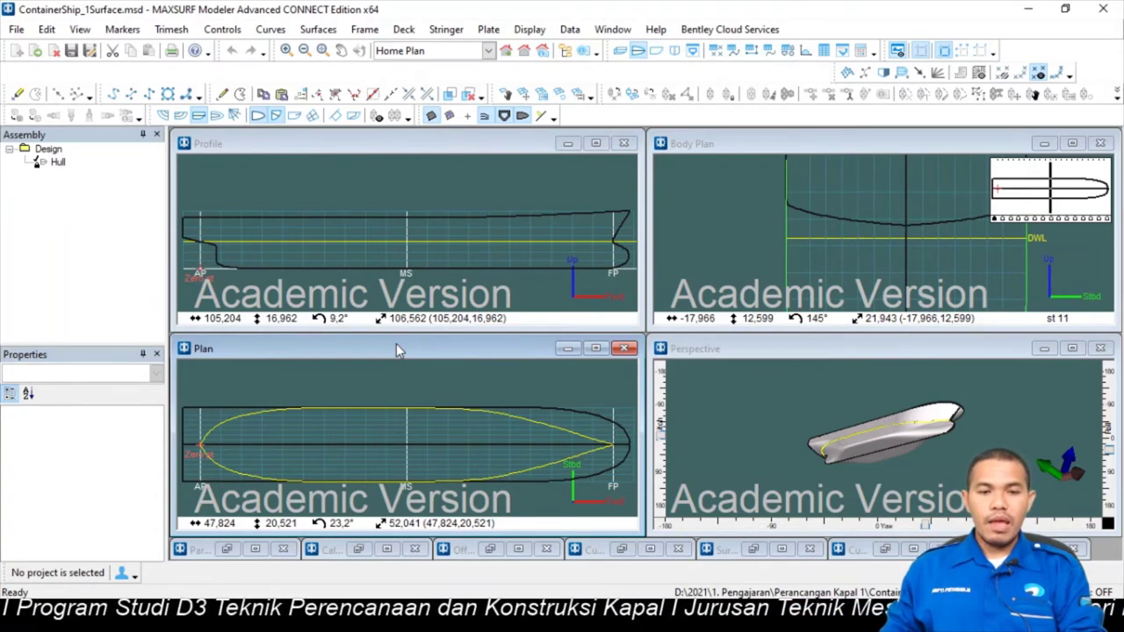
{"action": "left_click", "coordinate": [407, 144]}
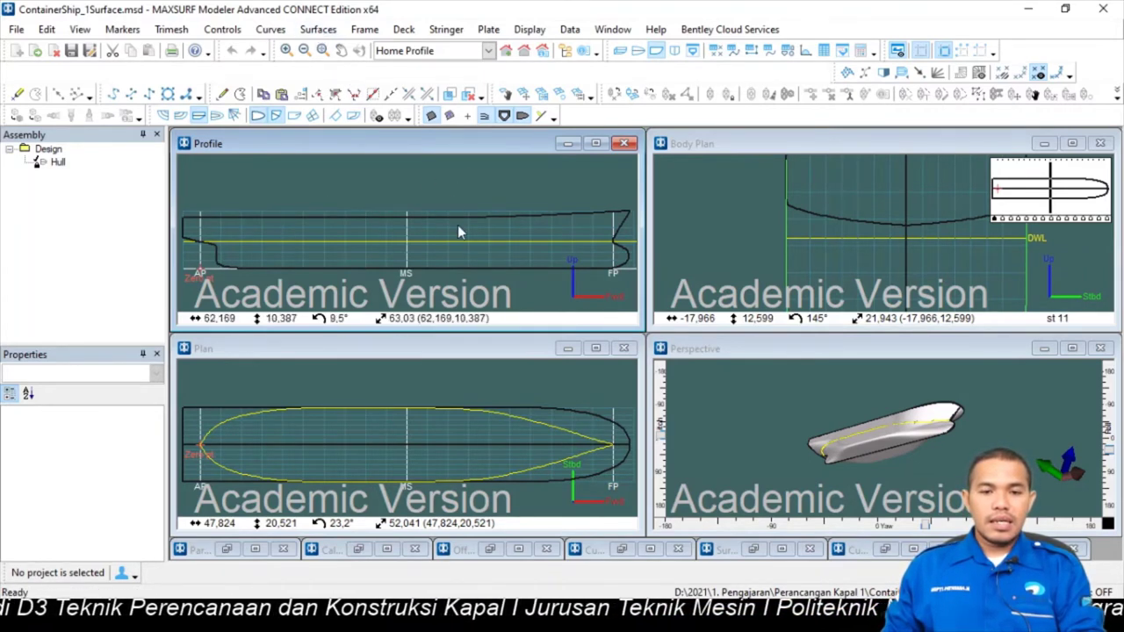
{"action": "left_click", "coordinate": [842, 399]}
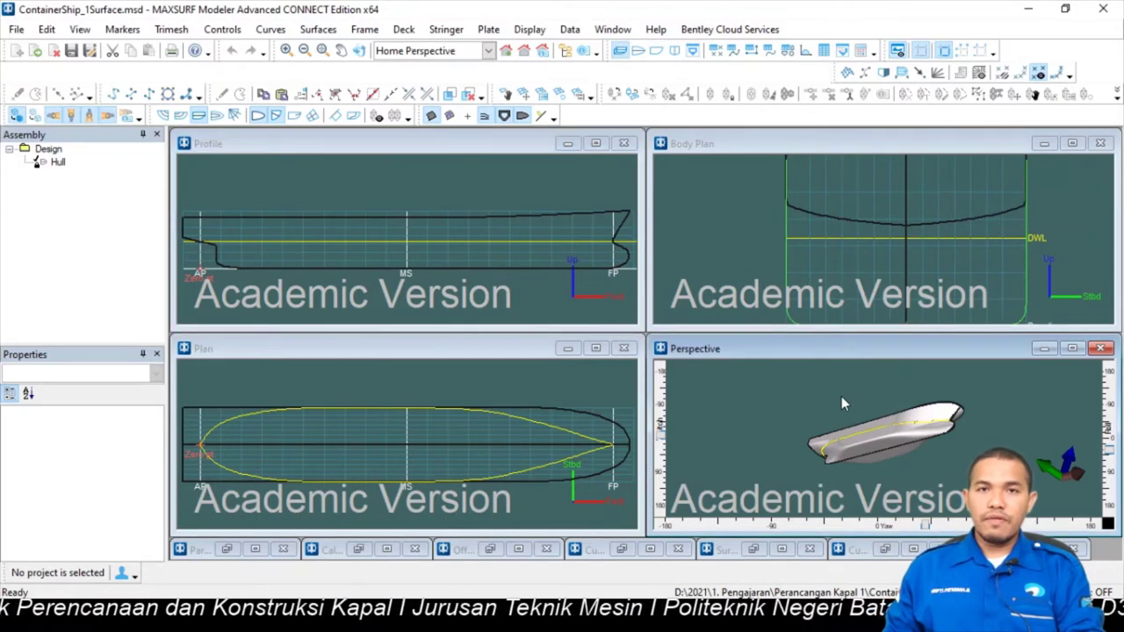
Check in Size Surfaces whether the hull is available for resizing, without applying any change.
{"action": "left_click", "coordinate": [316, 29]}
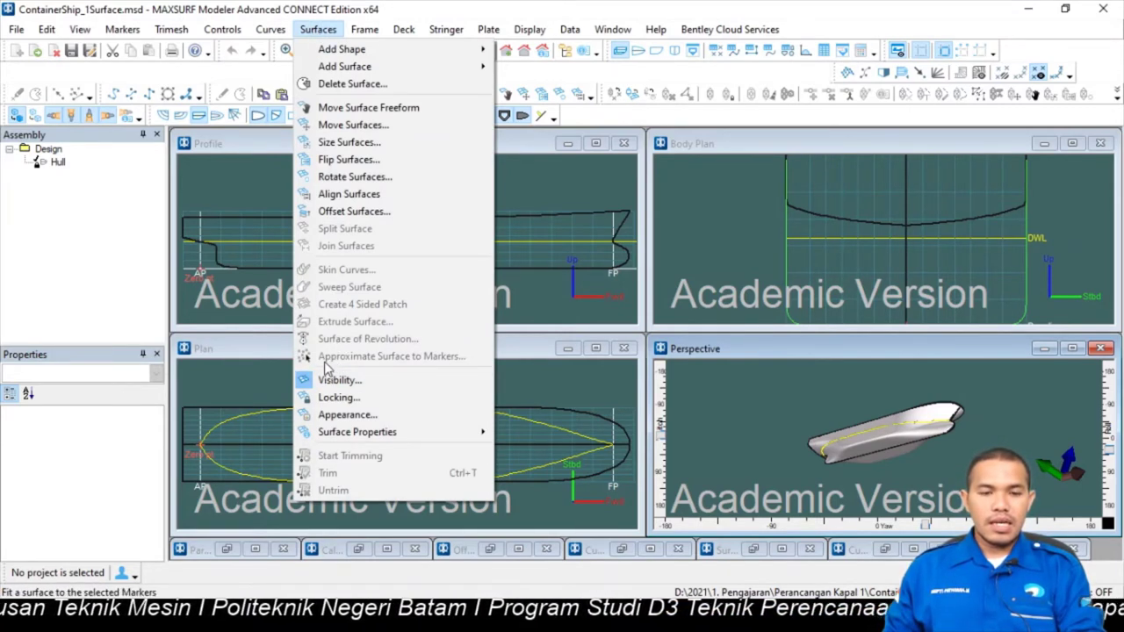
{"action": "left_click", "coordinate": [335, 146]}
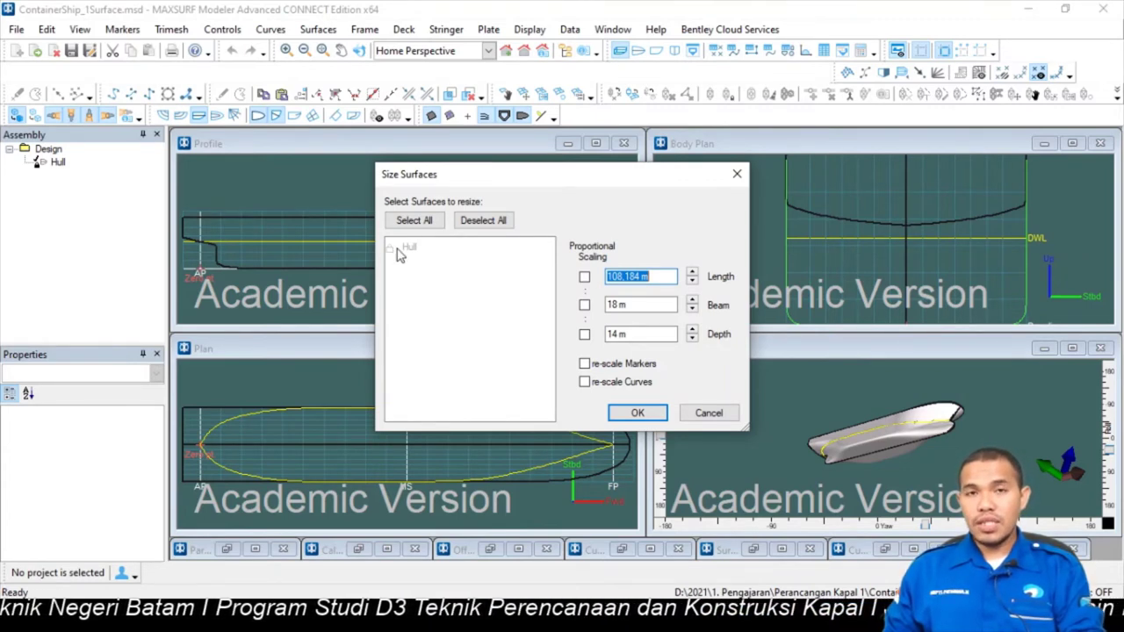
{"action": "left_click", "coordinate": [707, 411]}
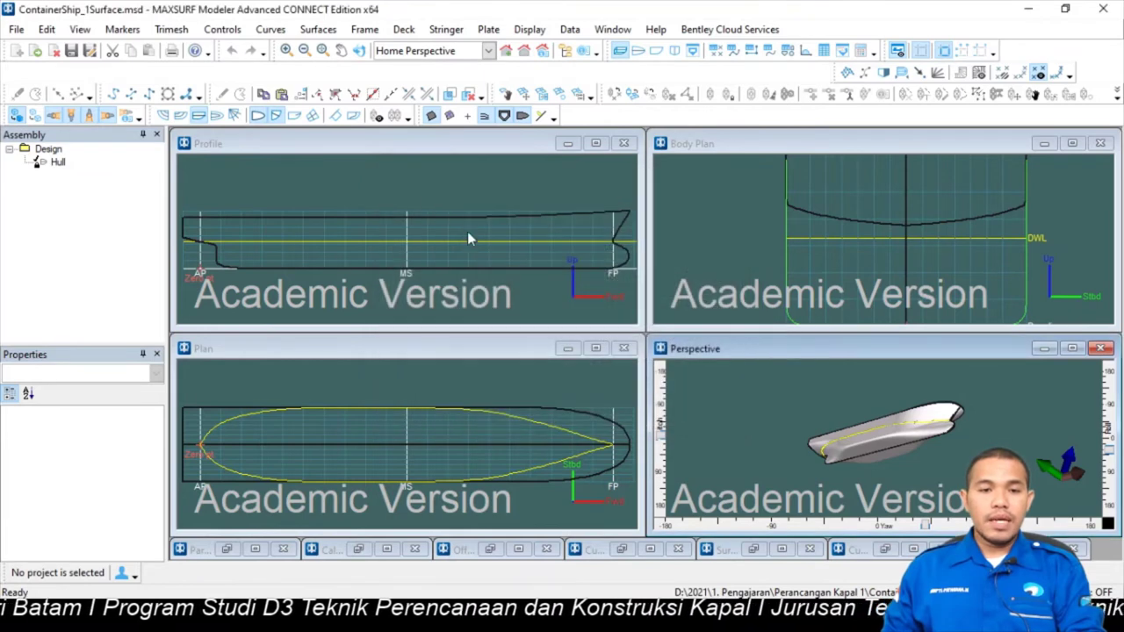
Unlock the Hull surface in the surface locking settings.
{"action": "left_click", "coordinate": [318, 29]}
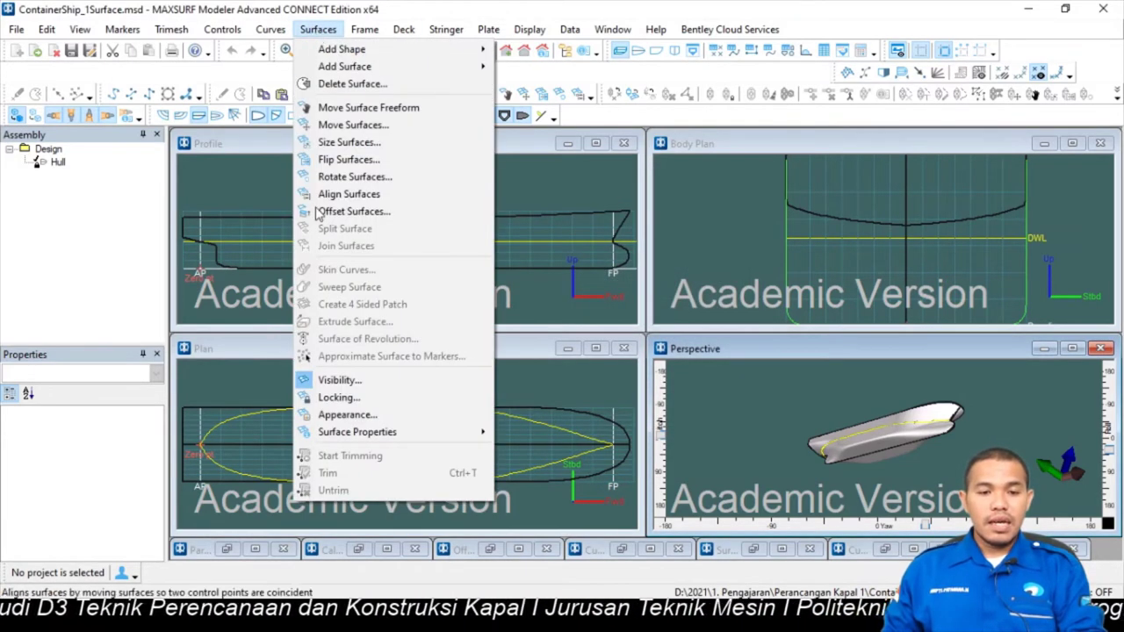
{"action": "left_click", "coordinate": [338, 399]}
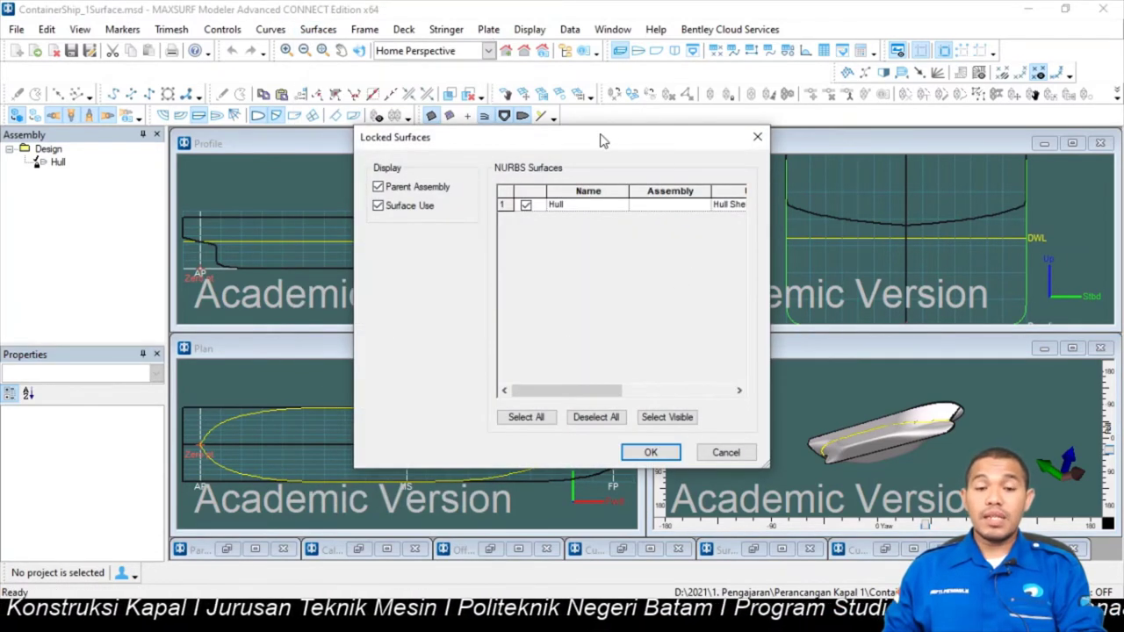
{"action": "left_click", "coordinate": [526, 205]}
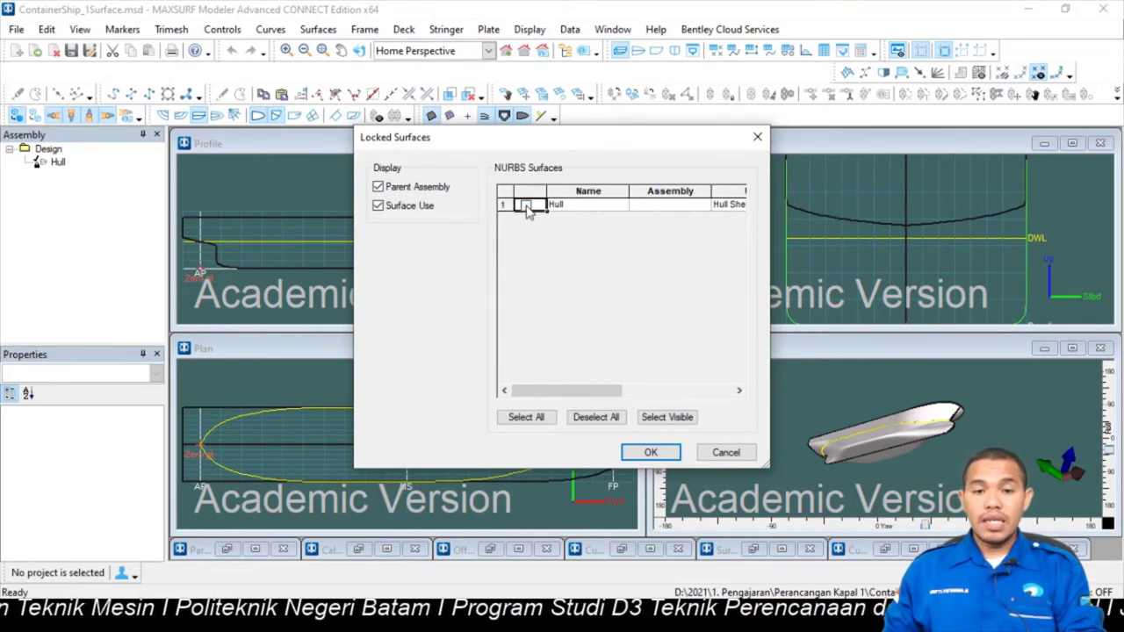
{"action": "left_click", "coordinate": [649, 453]}
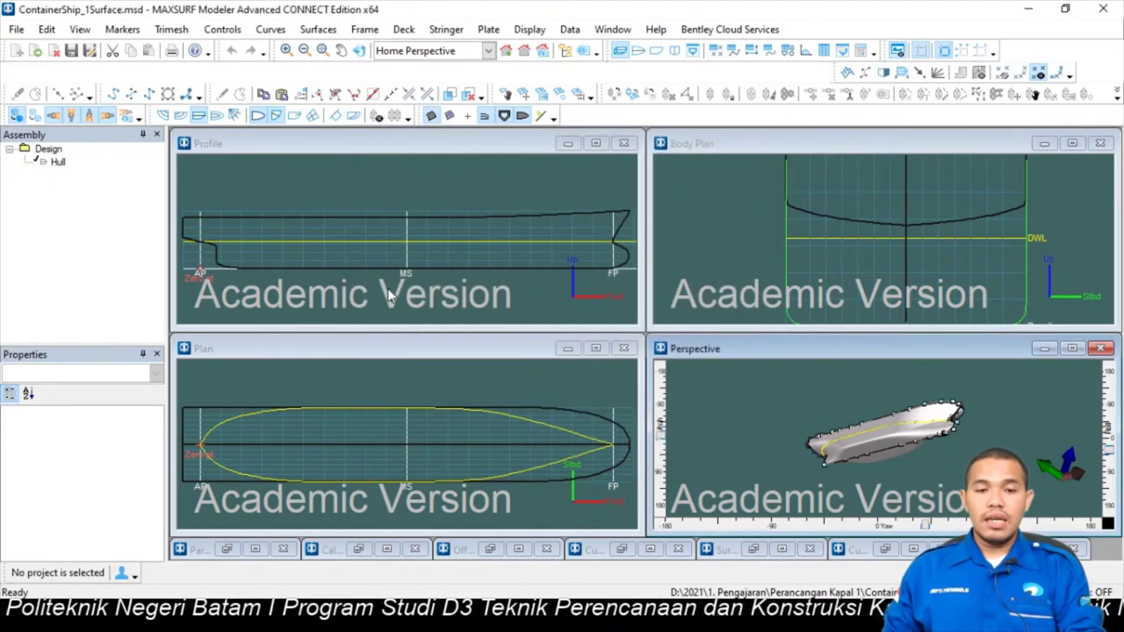
Inspect the hull's control points in the Profile, Body Plan and Plan views.
{"action": "left_click", "coordinate": [459, 195]}
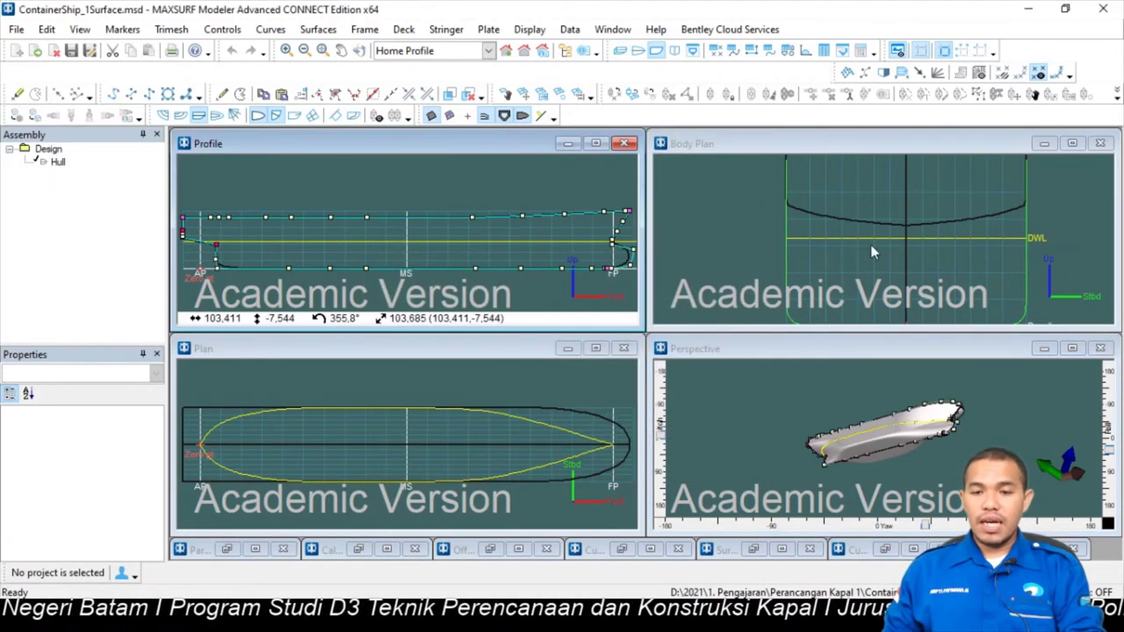
{"action": "left_click", "coordinate": [708, 221]}
{"action": "left_click", "coordinate": [582, 386]}
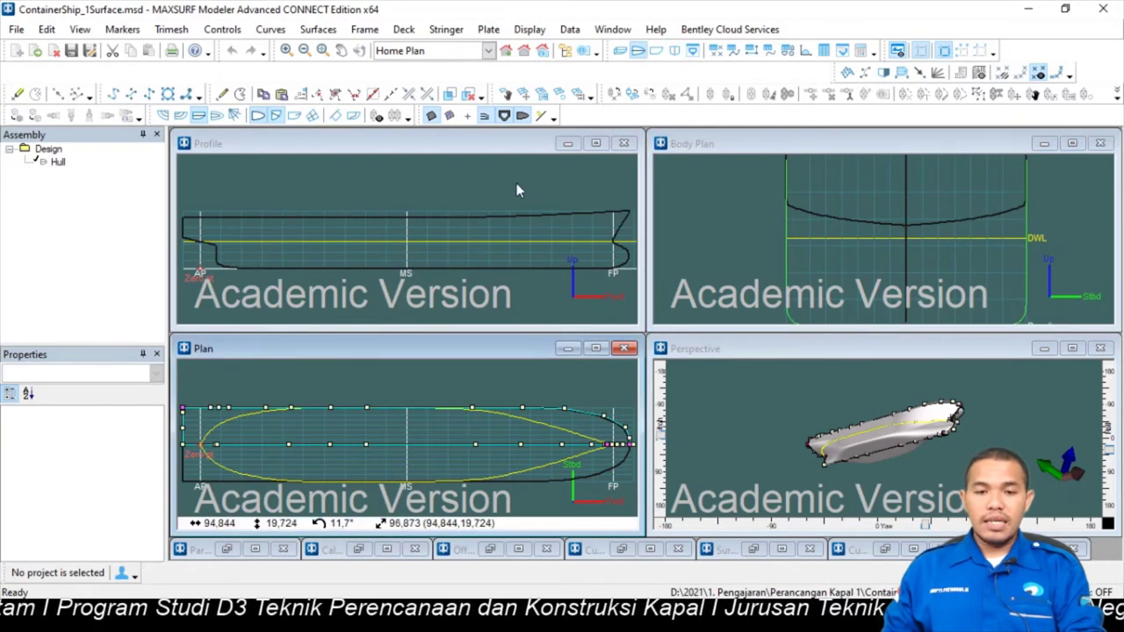
{"action": "left_click", "coordinate": [517, 190]}
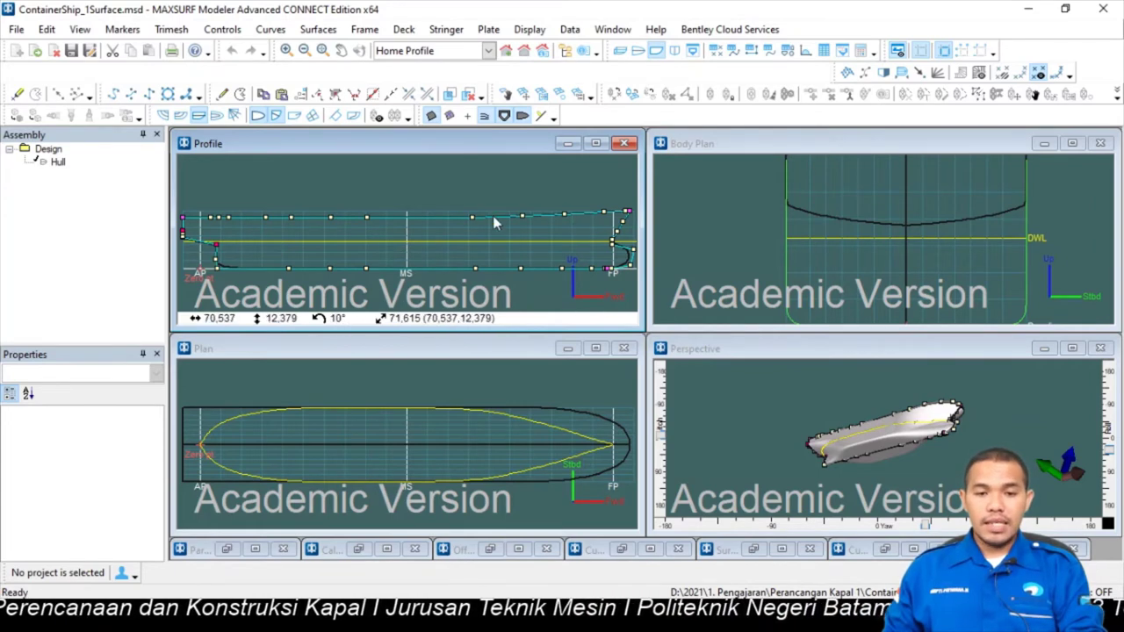
{"action": "left_click", "coordinate": [726, 195]}
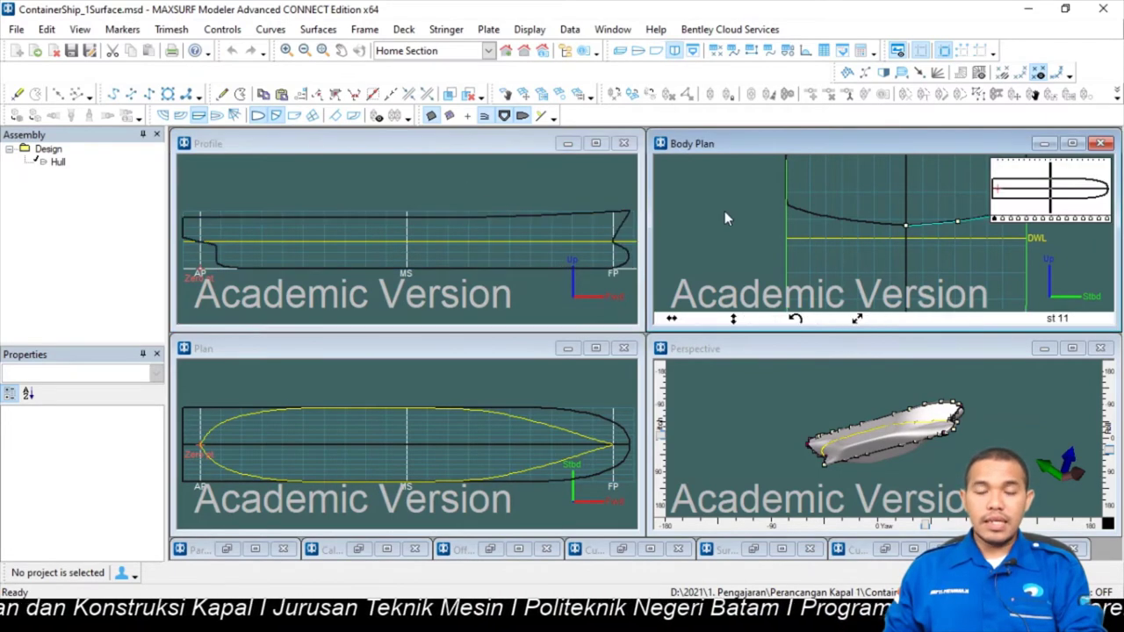
{"action": "left_click", "coordinate": [440, 199]}
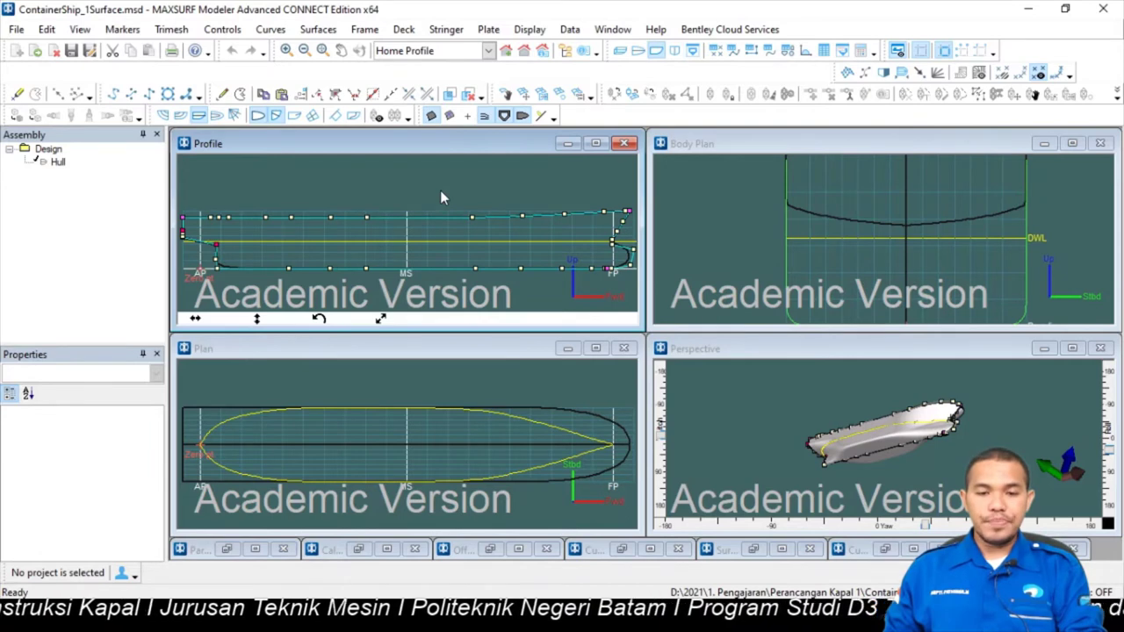
{"action": "left_click", "coordinate": [437, 373]}
{"action": "left_click", "coordinate": [467, 215]}
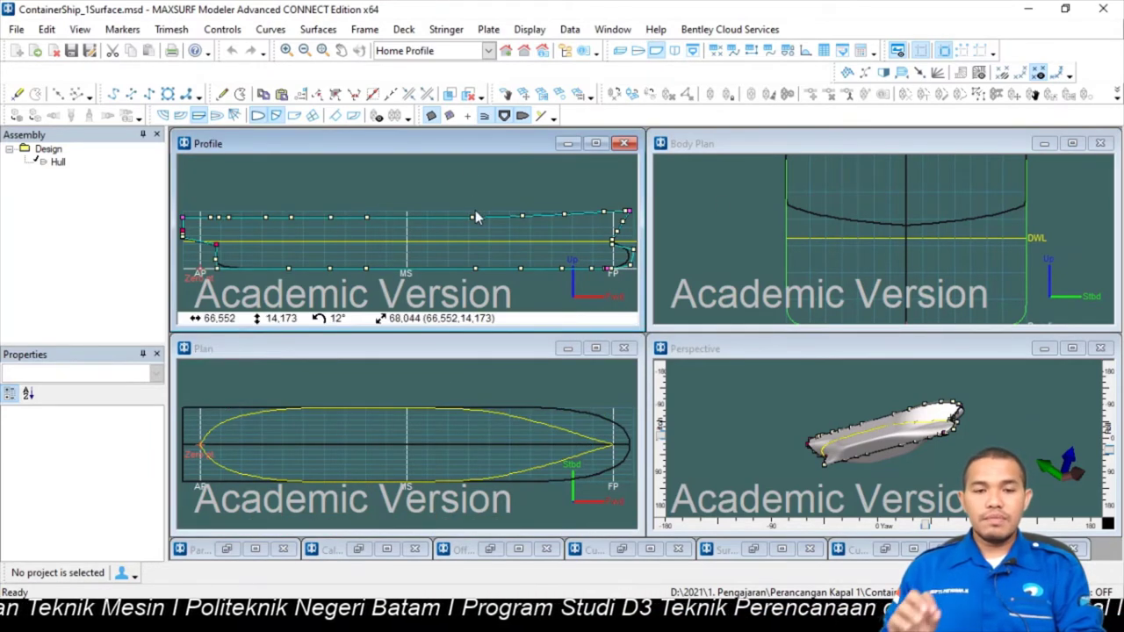
Start Size Surfaces for the Hull surface and set its length to 132,5 m.
{"action": "left_click", "coordinate": [318, 29]}
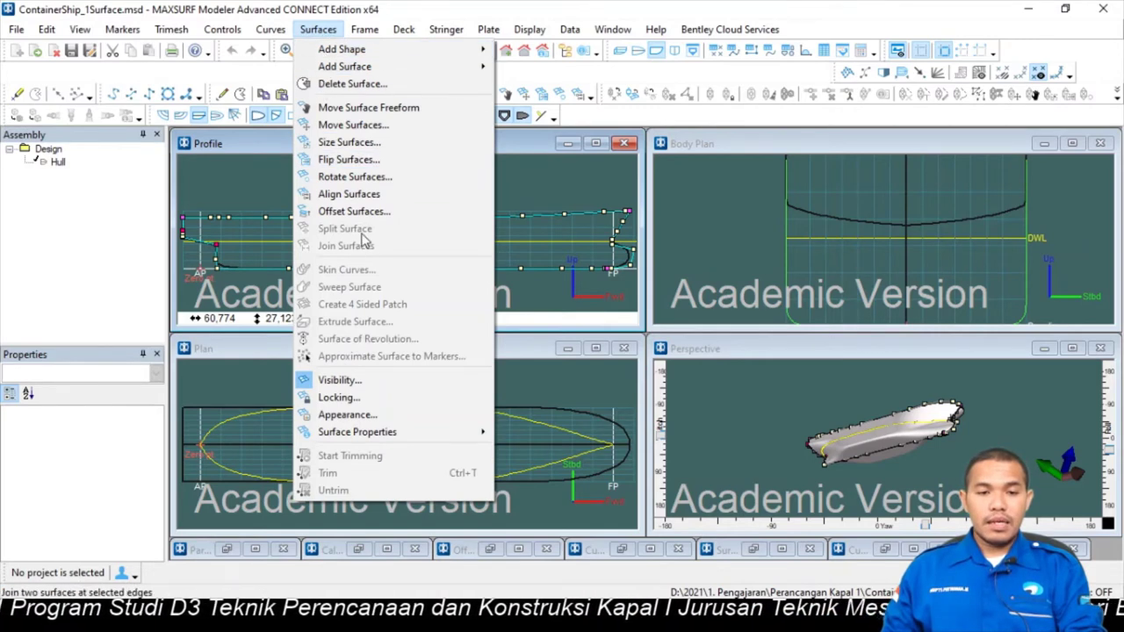
{"action": "left_click", "coordinate": [363, 146]}
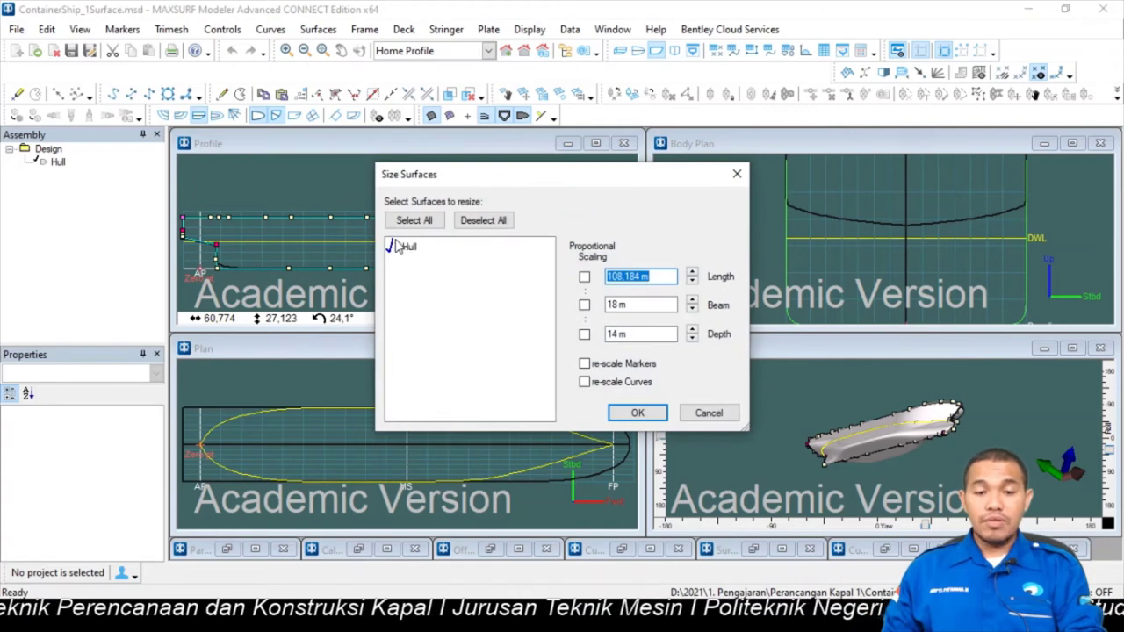
{"action": "left_click", "coordinate": [460, 323]}
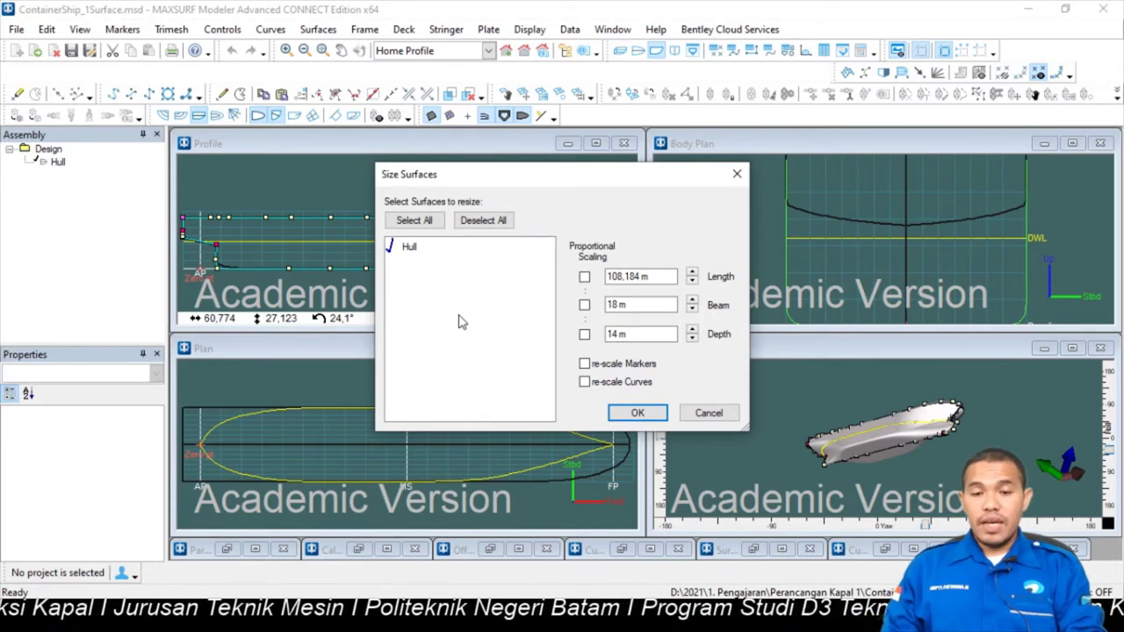
{"action": "left_click_drag", "start_coordinate": [551, 182], "coordinate": [471, 129]}
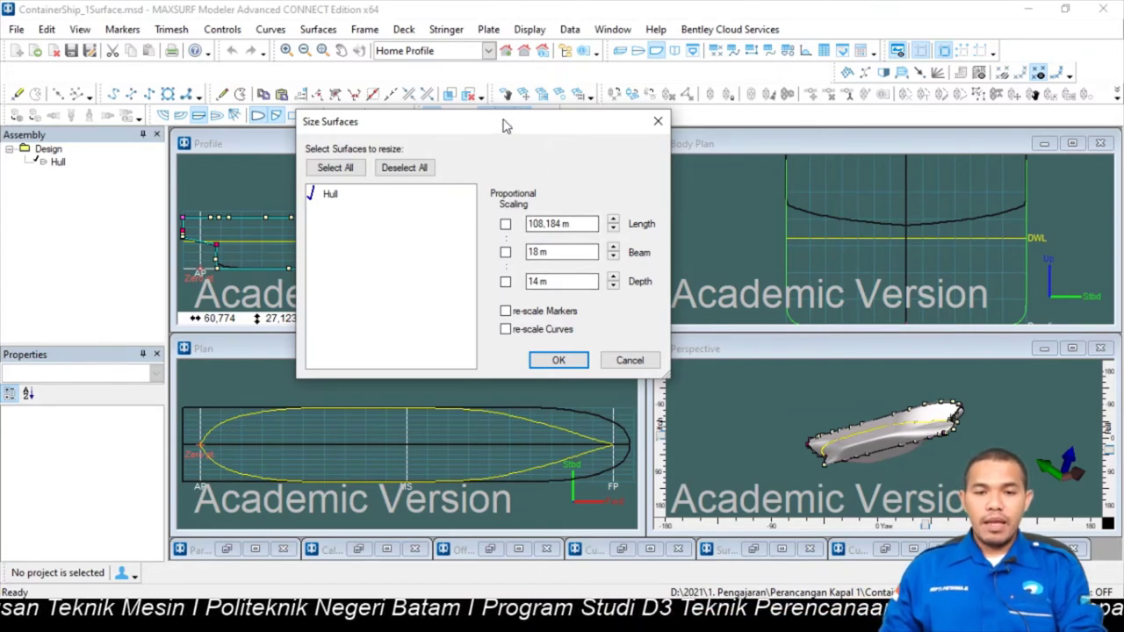
{"action": "left_click_drag", "start_coordinate": [505, 125], "coordinate": [577, 119]}
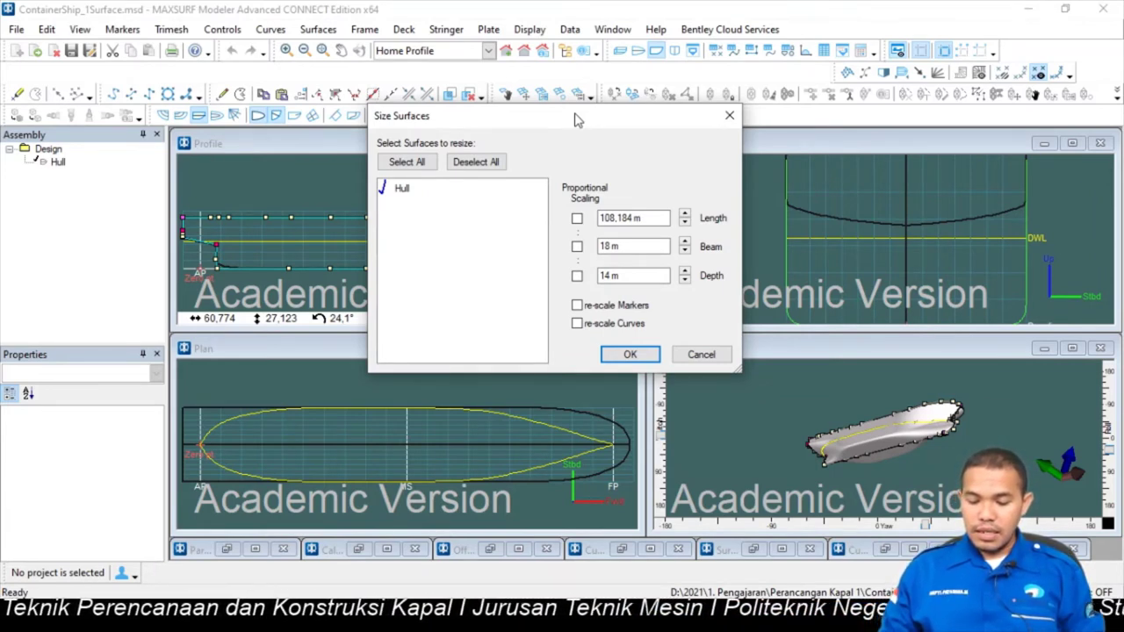
{"action": "double_click", "coordinate": [624, 217]}
{"action": "left_click", "coordinate": [634, 219]}
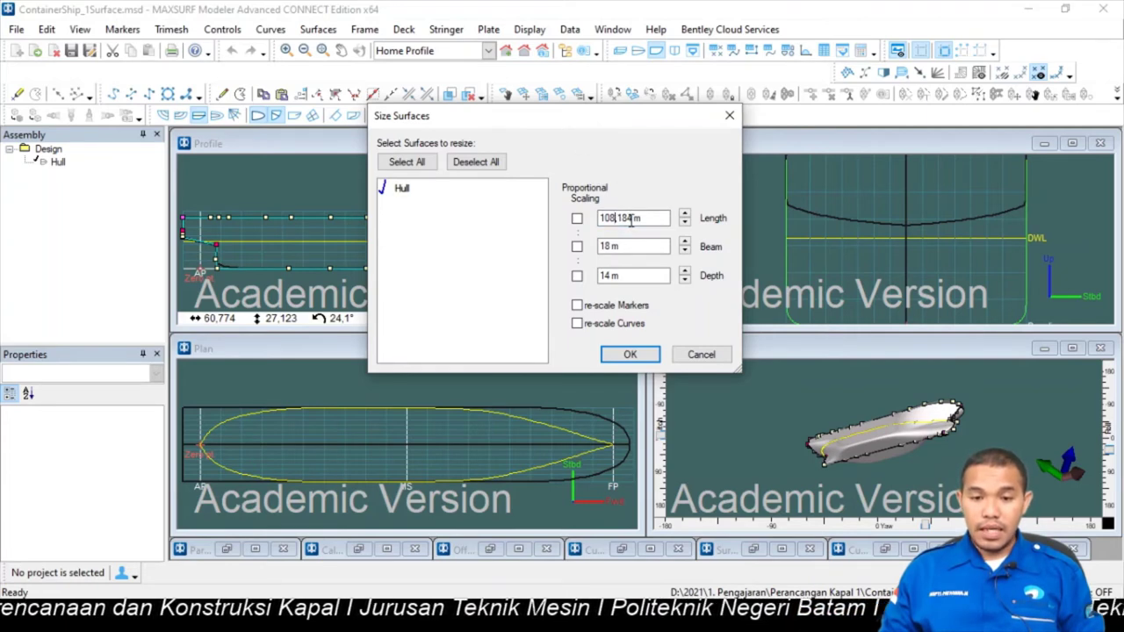
{"action": "double_click", "coordinate": [634, 220]}
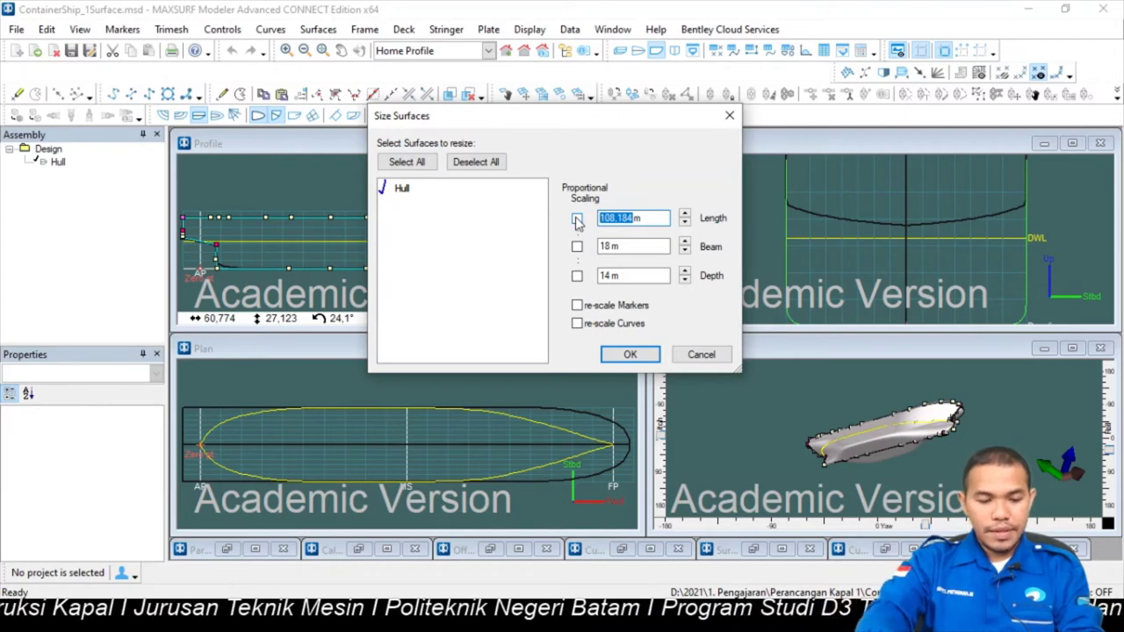
{"action": "type", "text": "13"}
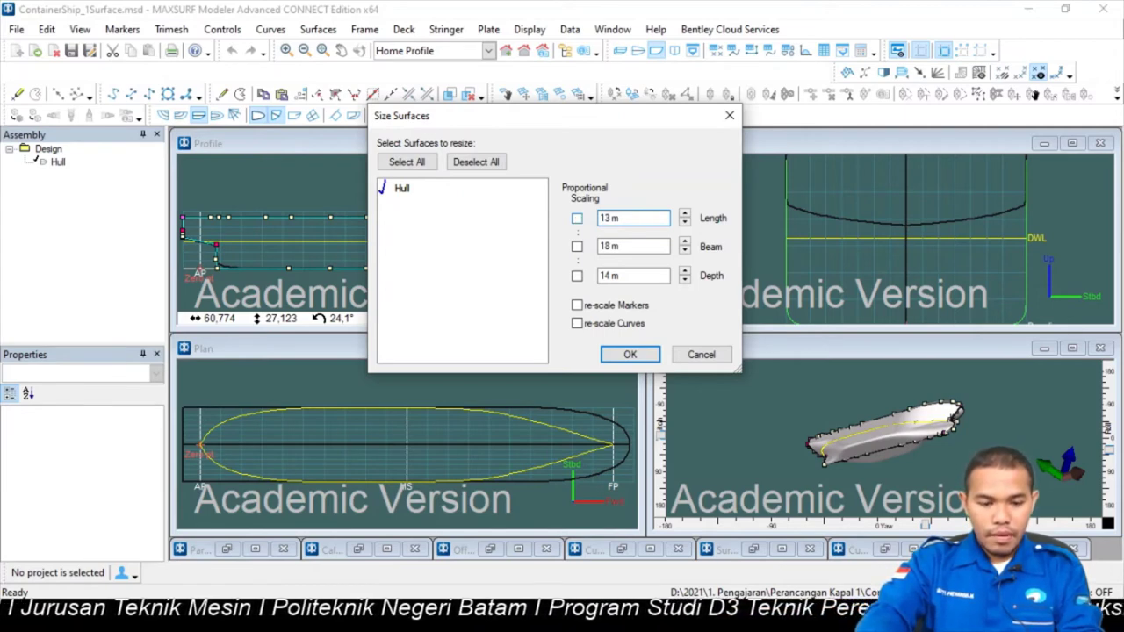
{"action": "type", "text": "2,5"}
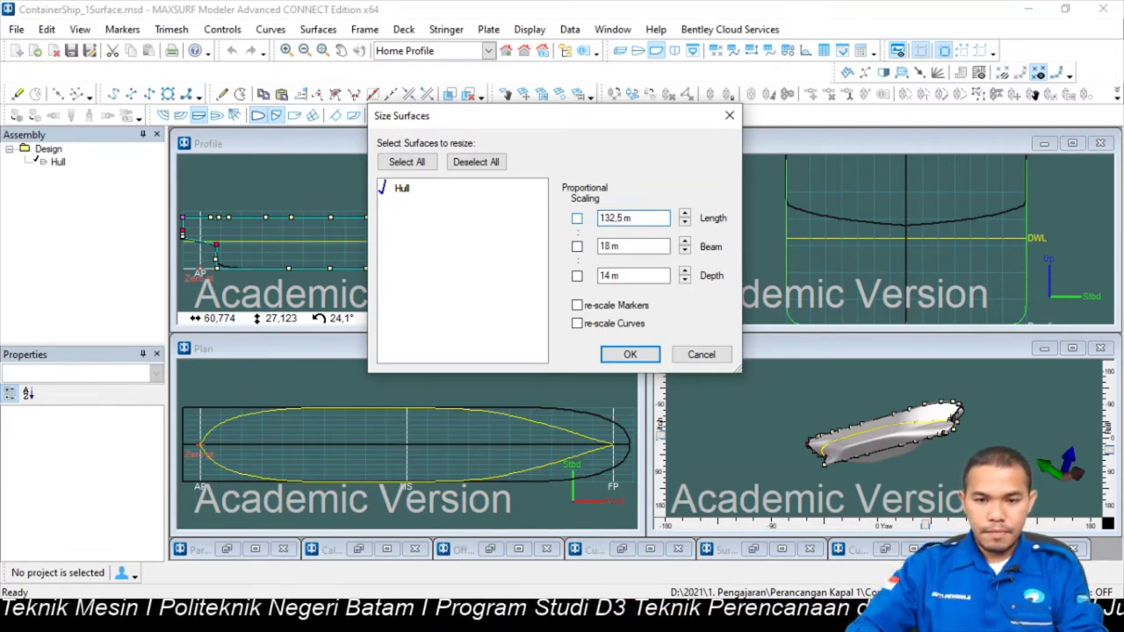
Set the hull's beam to 15,87 m and depth to 10,755 m, and apply the resize without proportional scaling.
{"action": "left_click", "coordinate": [612, 248]}
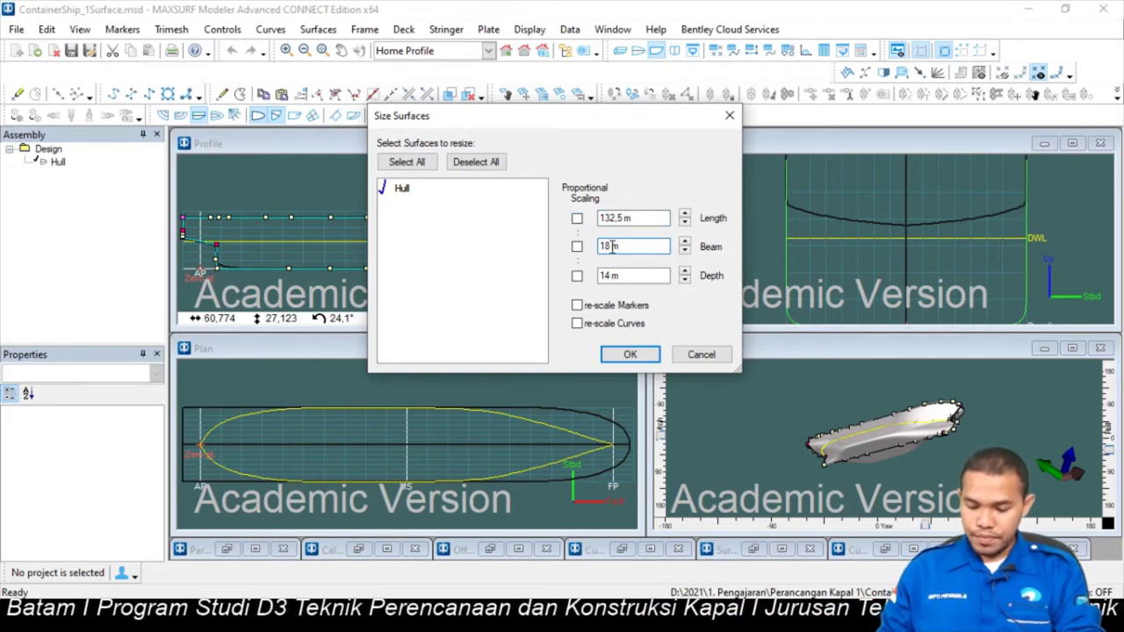
{"action": "left_click_drag", "start_coordinate": [612, 247], "coordinate": [578, 252]}
{"action": "type", "text": "15"}
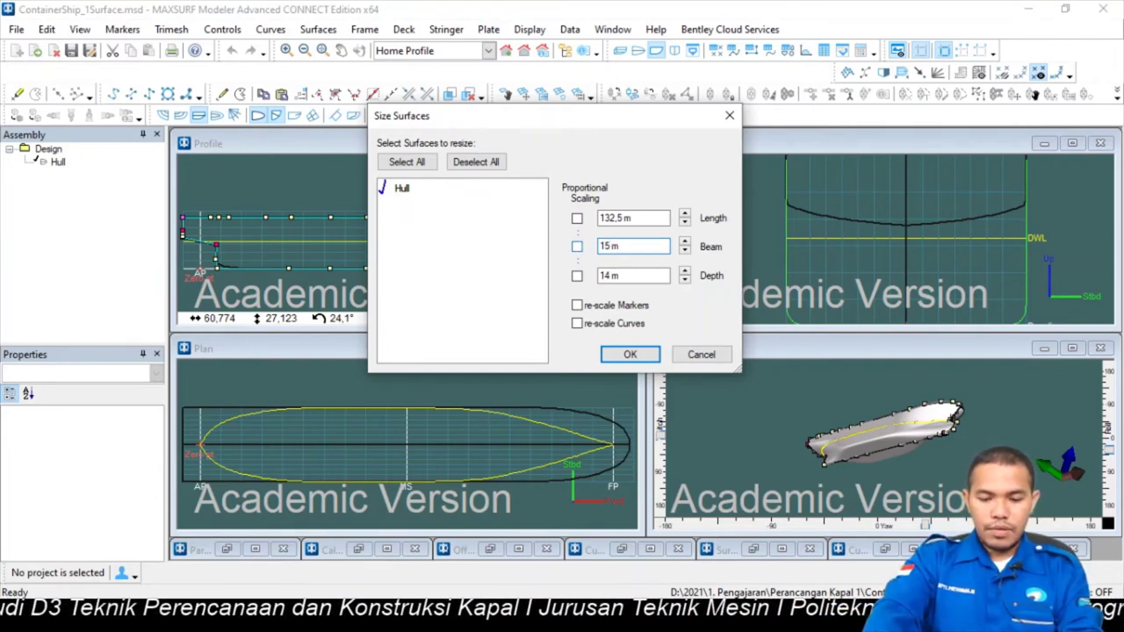
{"action": "type", "text": ",87"}
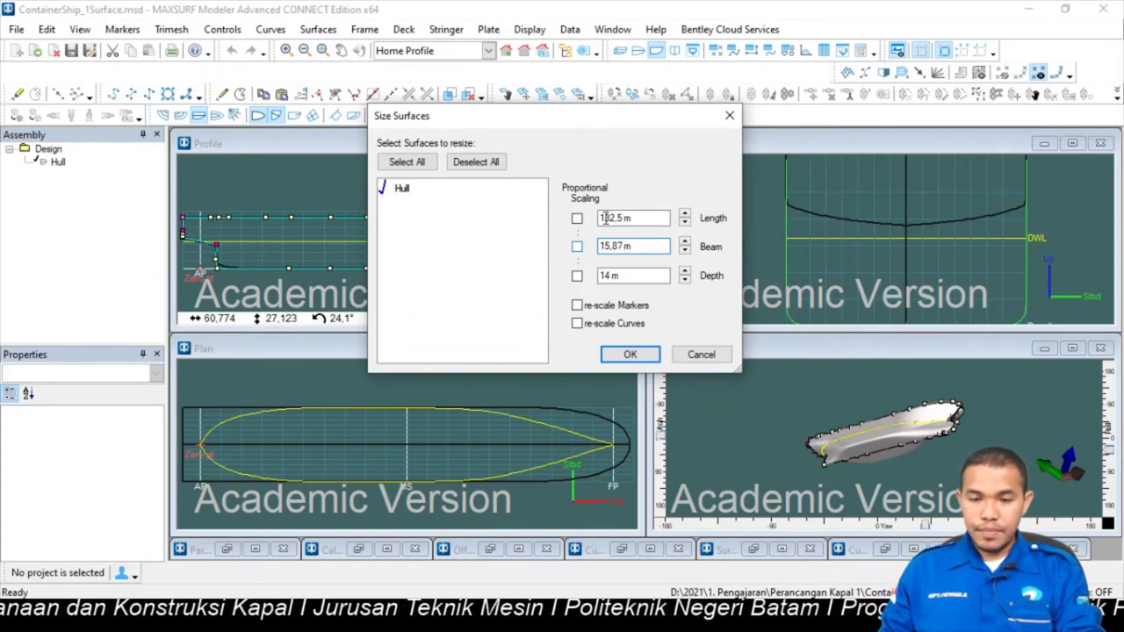
{"action": "left_click_drag", "start_coordinate": [617, 275], "coordinate": [585, 277]}
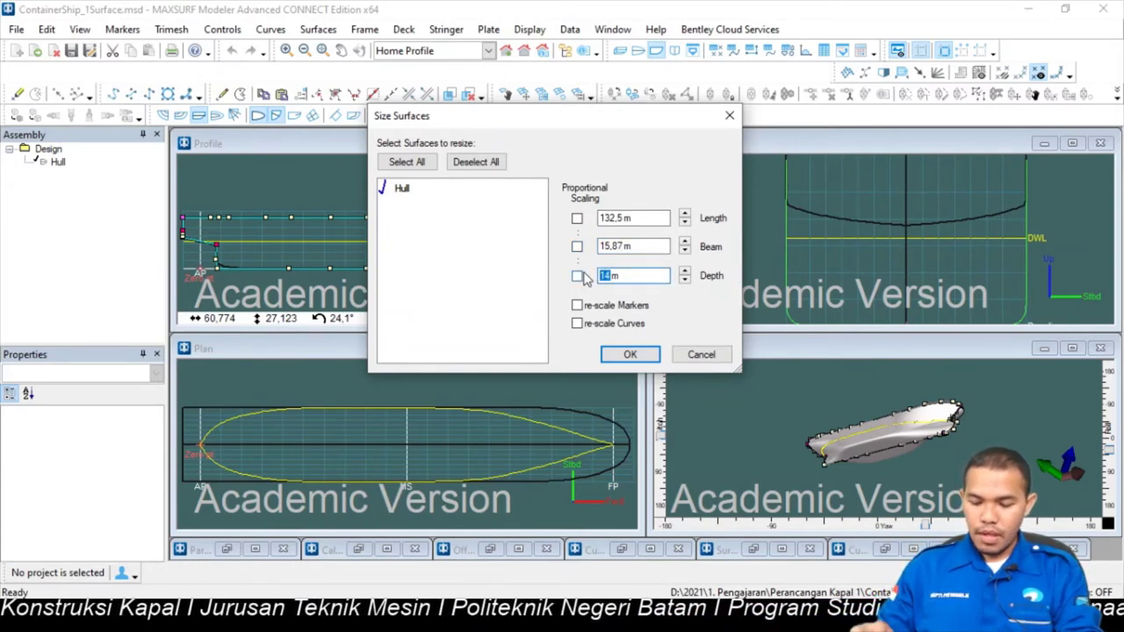
{"action": "type", "text": "10,755"}
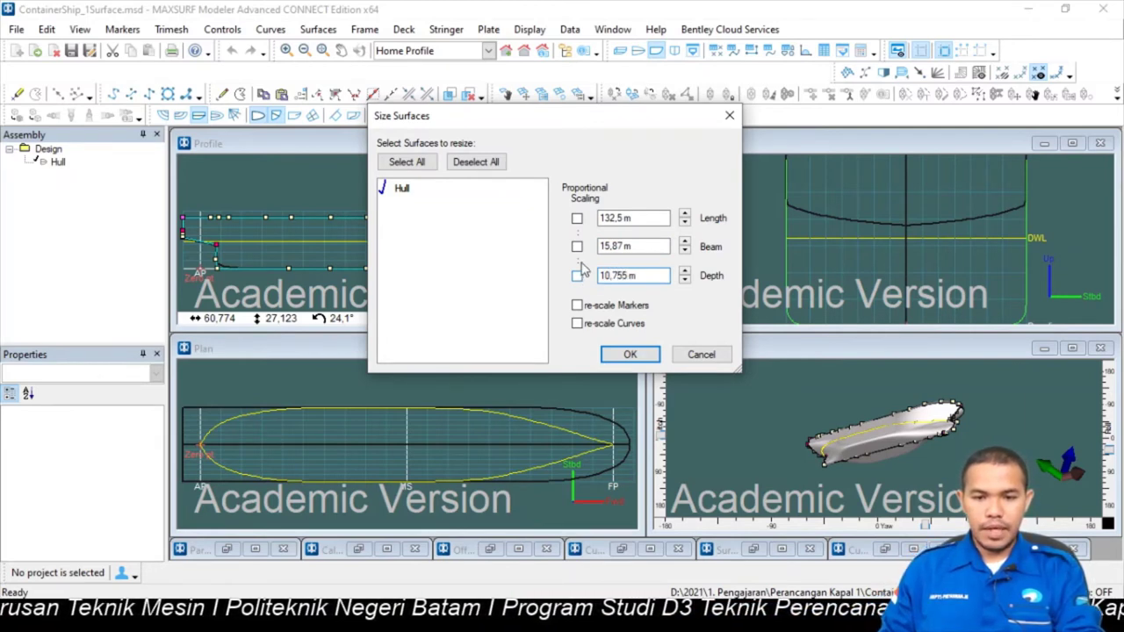
{"action": "left_click", "coordinate": [637, 219]}
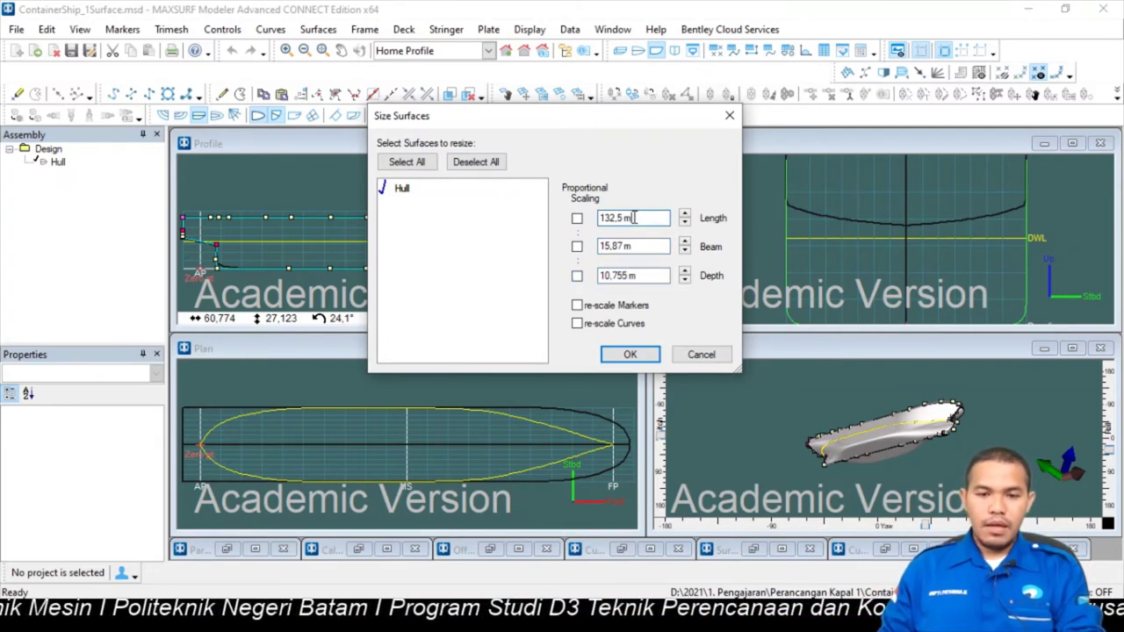
{"action": "left_click", "coordinate": [612, 246]}
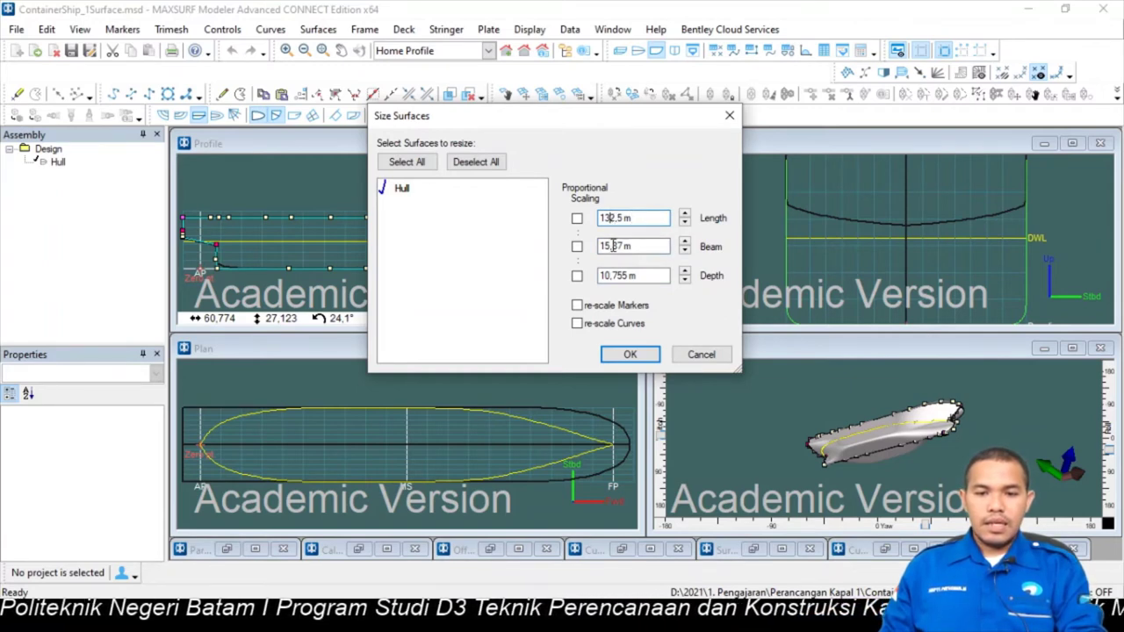
{"action": "left_click", "coordinate": [612, 275]}
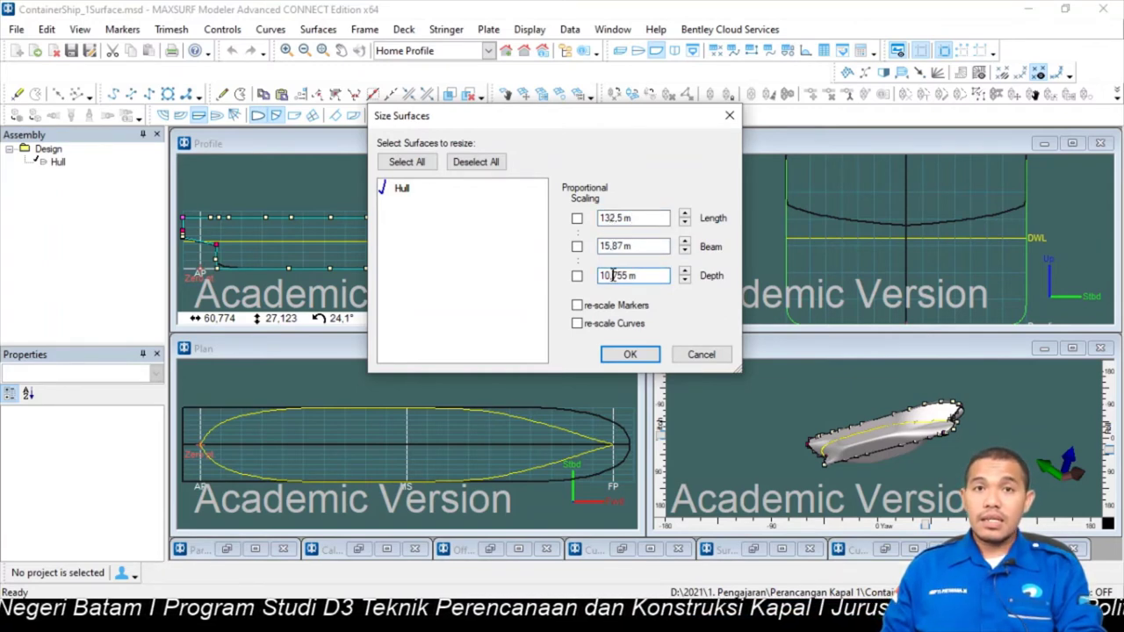
{"action": "left_click", "coordinate": [628, 354]}
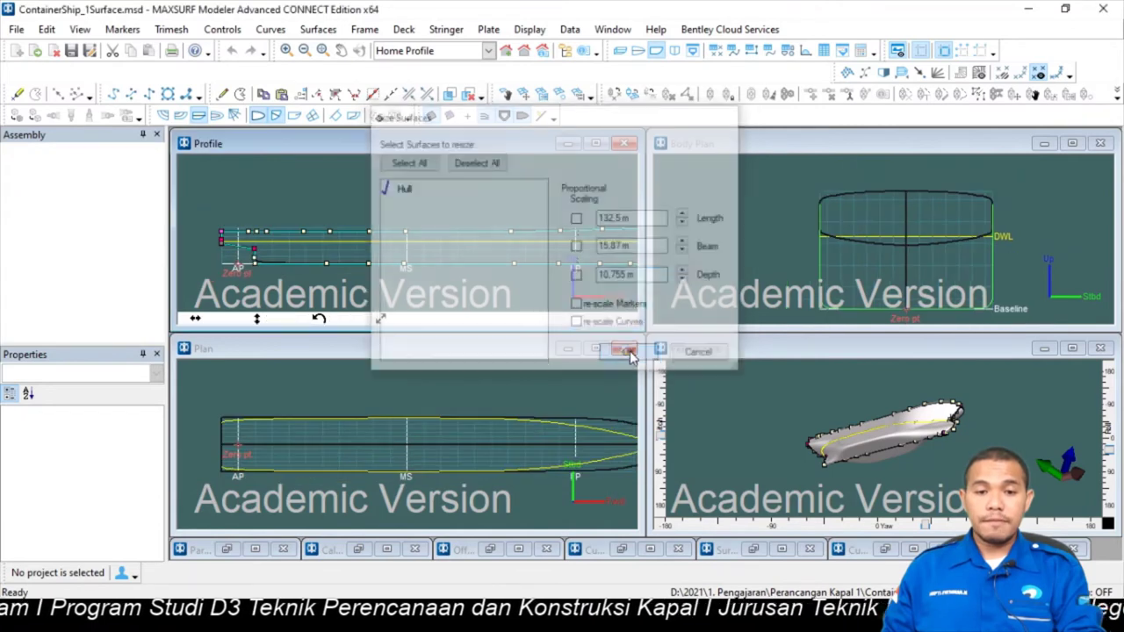
Examine the resized hull in an enlarged Profile view, and return to the four-view layout.
{"action": "scroll", "coordinate": [483, 211], "scroll_direction": "down", "scroll_amount": 2}
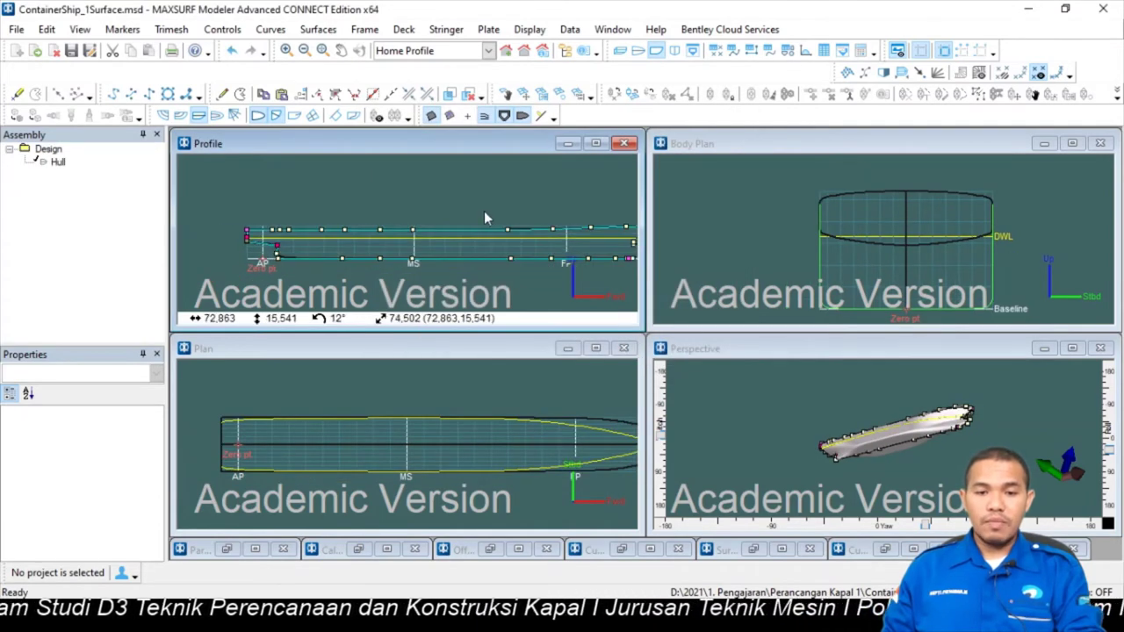
{"action": "scroll", "coordinate": [503, 216], "scroll_direction": "up", "scroll_amount": 2}
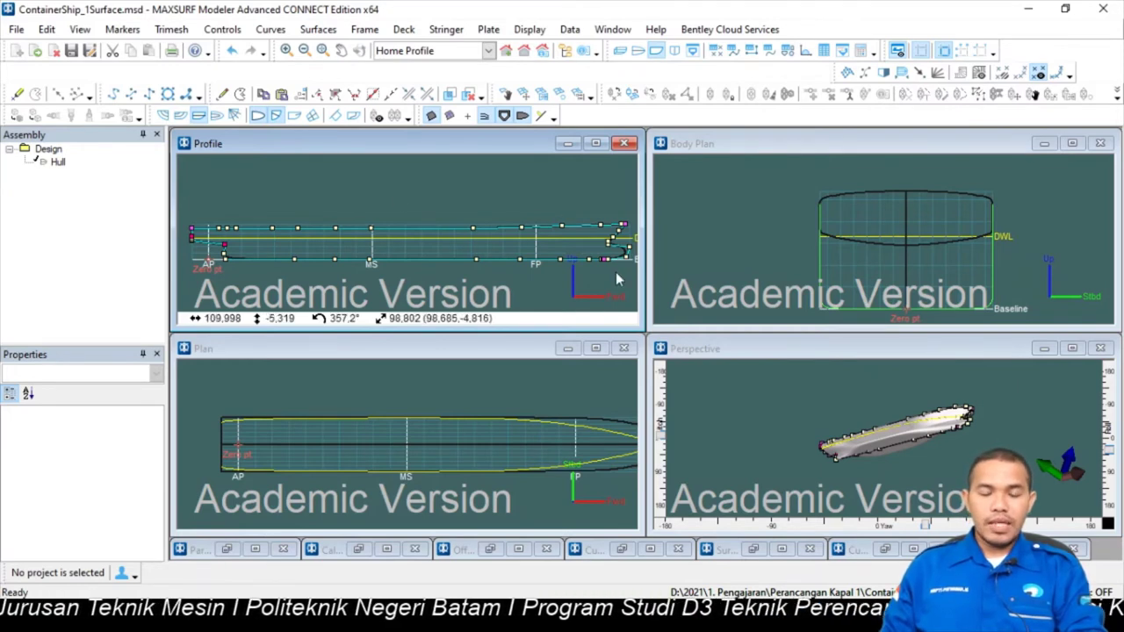
{"action": "left_click", "coordinate": [595, 143]}
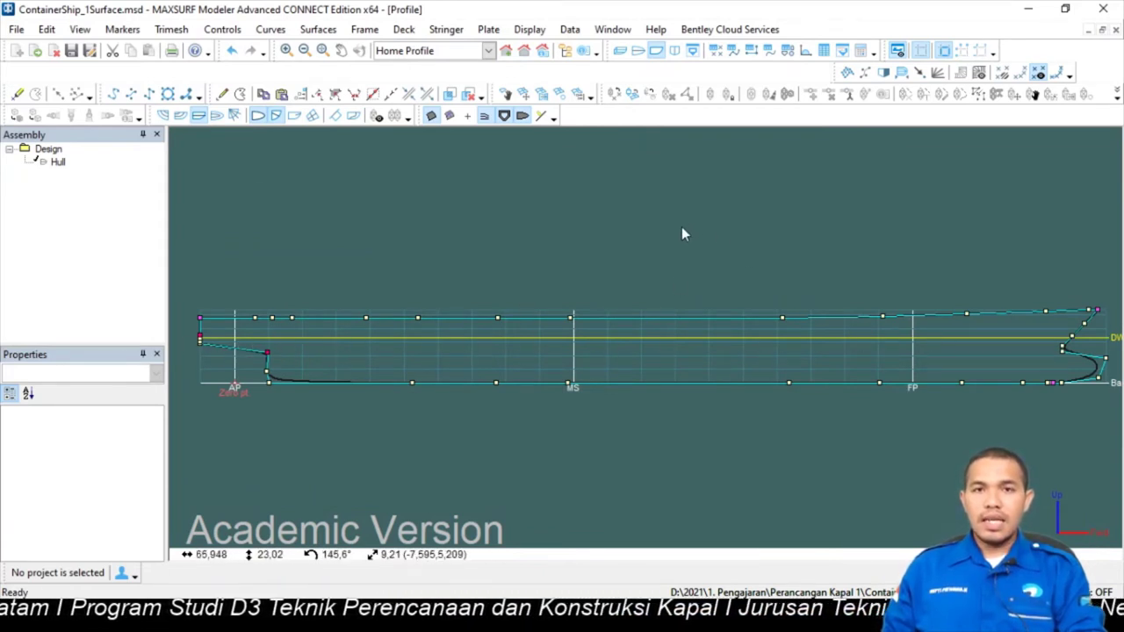
{"action": "left_click", "coordinate": [1066, 16]}
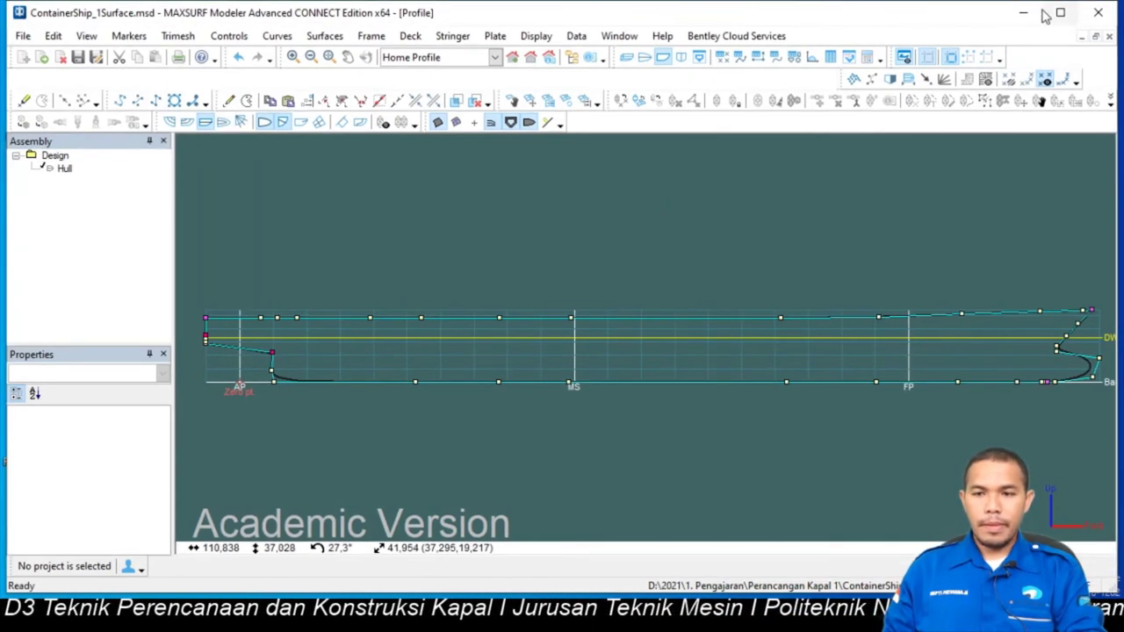
{"action": "left_click", "coordinate": [1060, 16]}
{"action": "left_click", "coordinate": [1102, 29]}
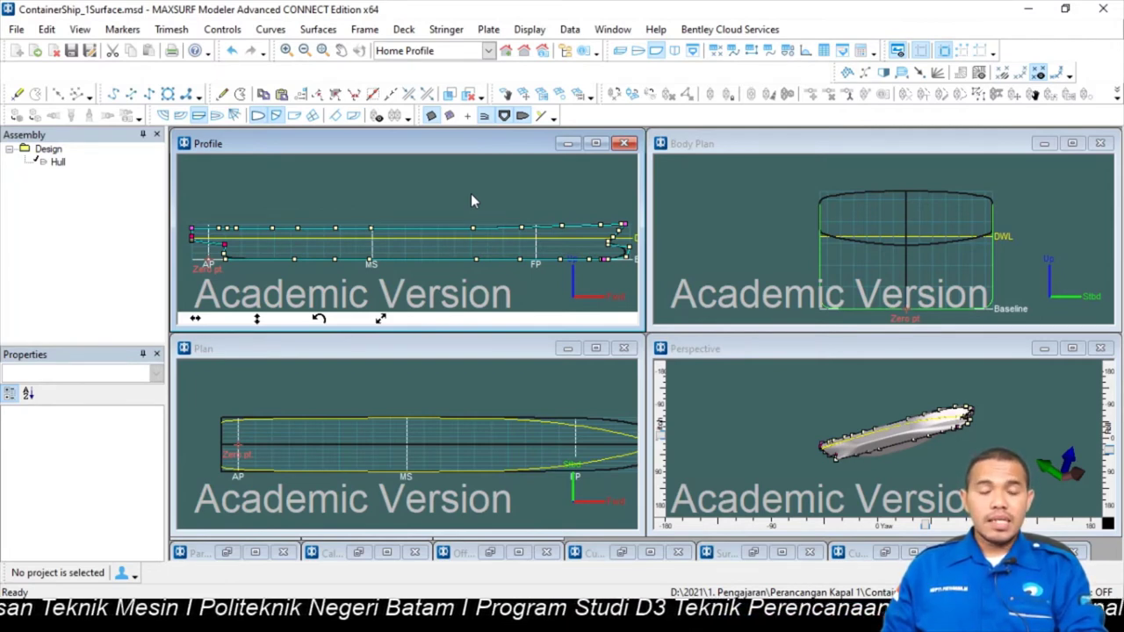
In the Frame of Reference settings, choose Midships as the longitudinal datum and set the aft perpendicular to the DWL.
{"action": "left_click", "coordinate": [570, 31]}
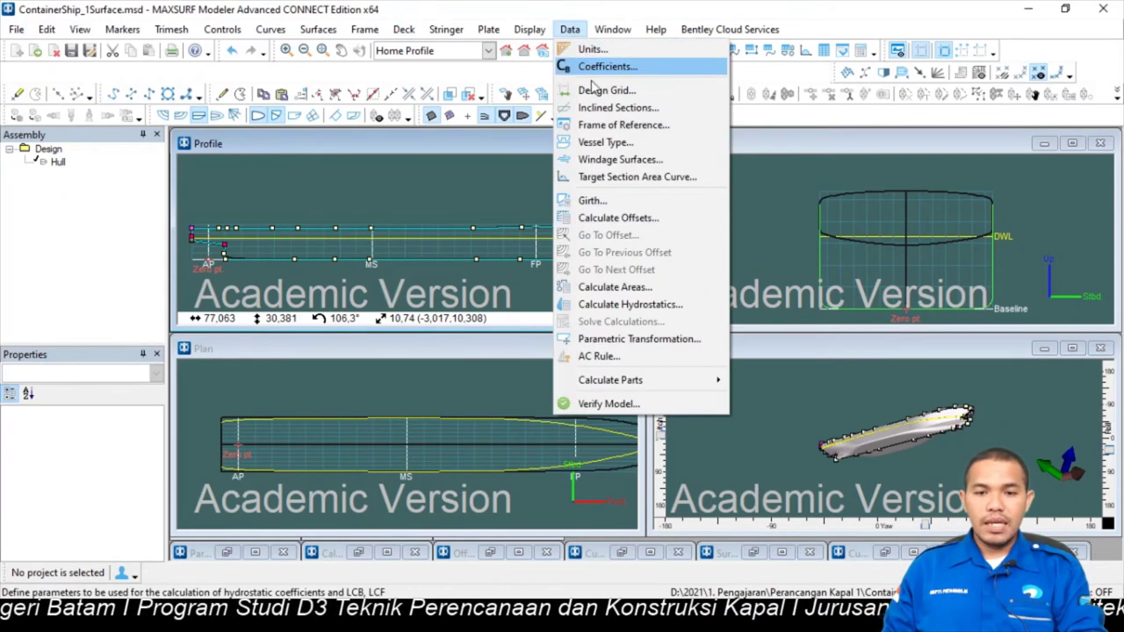
{"action": "left_click", "coordinate": [602, 127]}
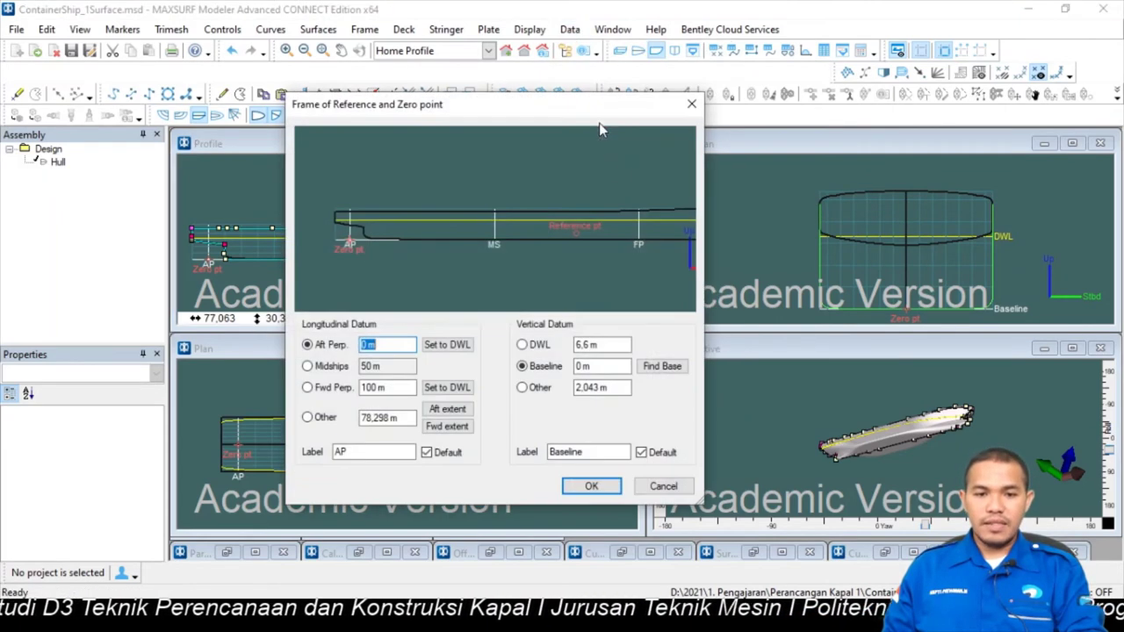
{"action": "left_click", "coordinate": [555, 194]}
{"action": "left_click_drag", "start_coordinate": [553, 186], "coordinate": [505, 200]}
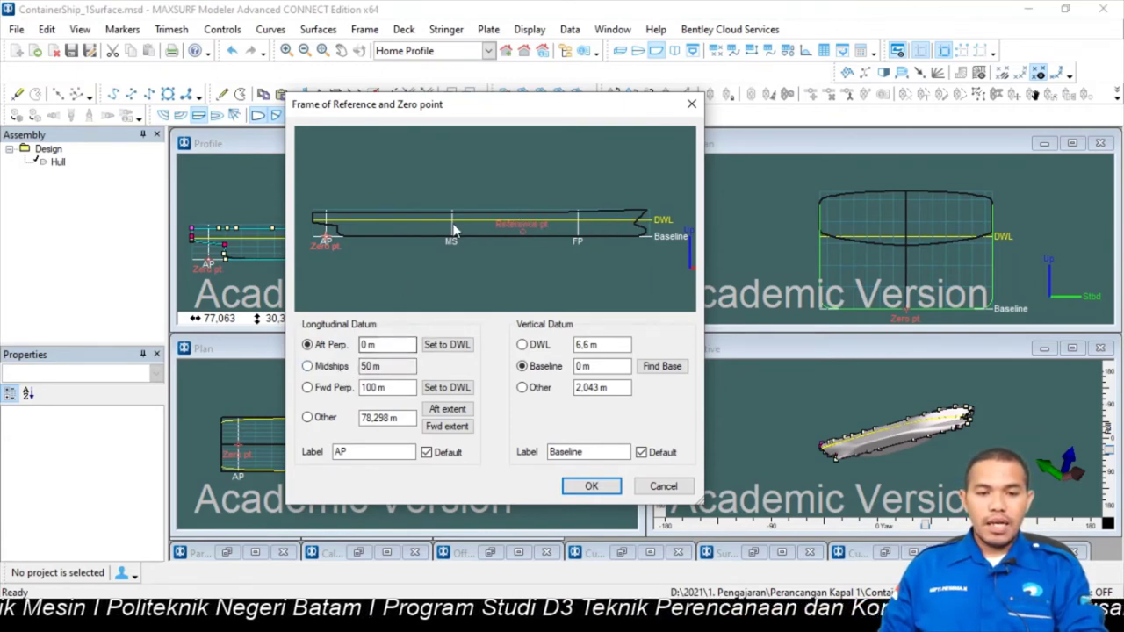
{"action": "left_click_drag", "start_coordinate": [486, 109], "coordinate": [560, 115]}
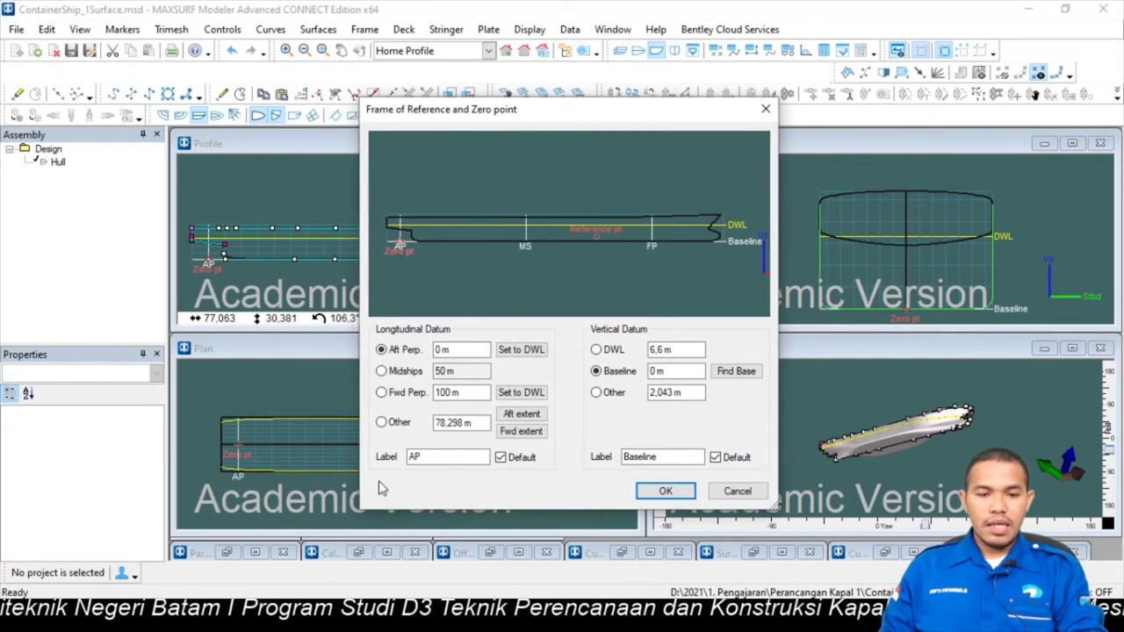
{"action": "left_click", "coordinate": [382, 372]}
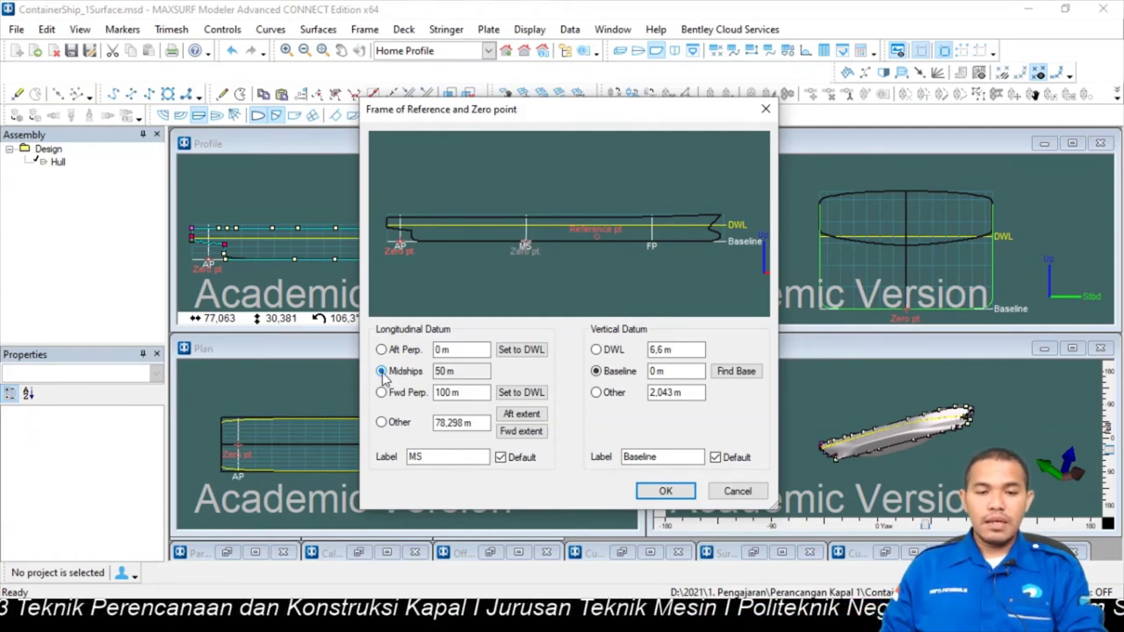
{"action": "left_click", "coordinate": [529, 352]}
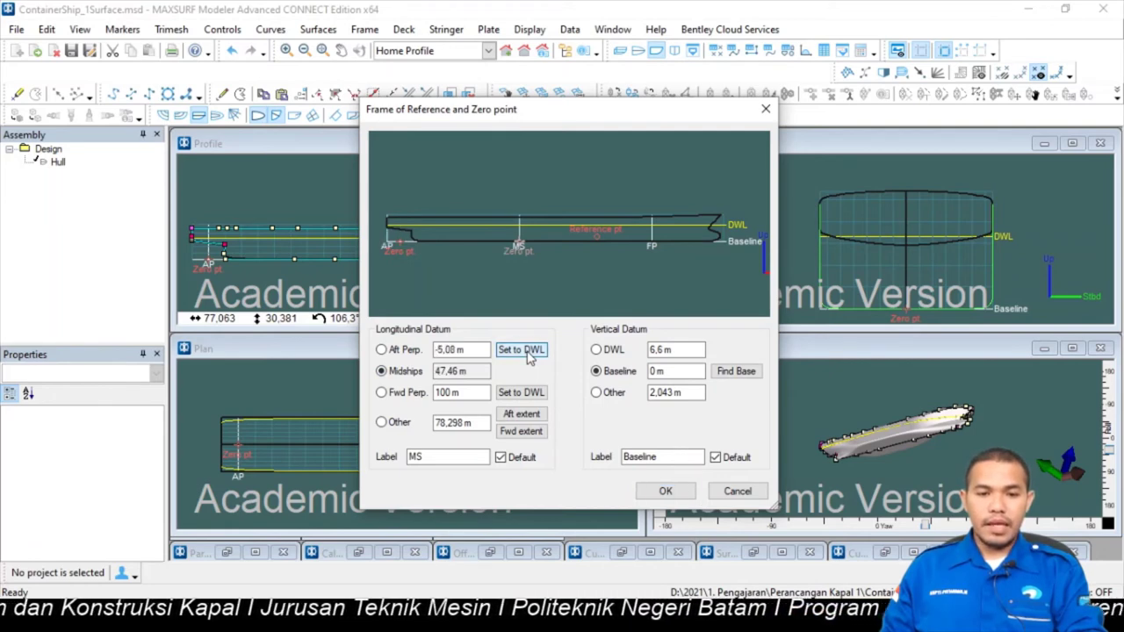
Set the forward perpendicular to the DWL in the Frame of Reference settings, with Midships as the longitudinal datum.
{"action": "left_click", "coordinate": [382, 371]}
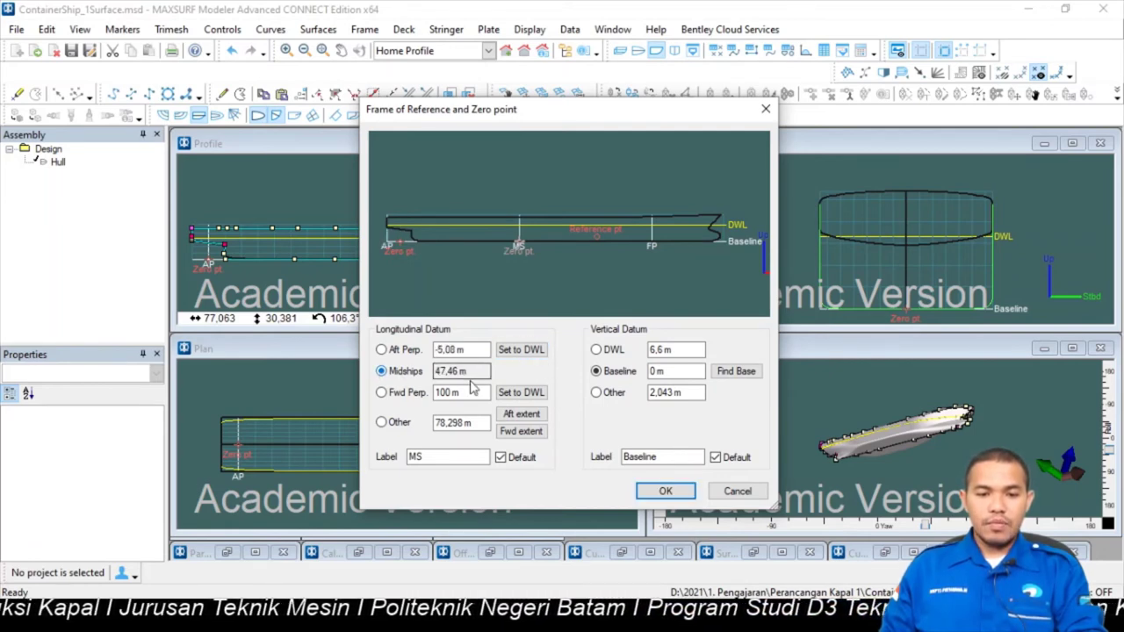
{"action": "left_click", "coordinate": [530, 397]}
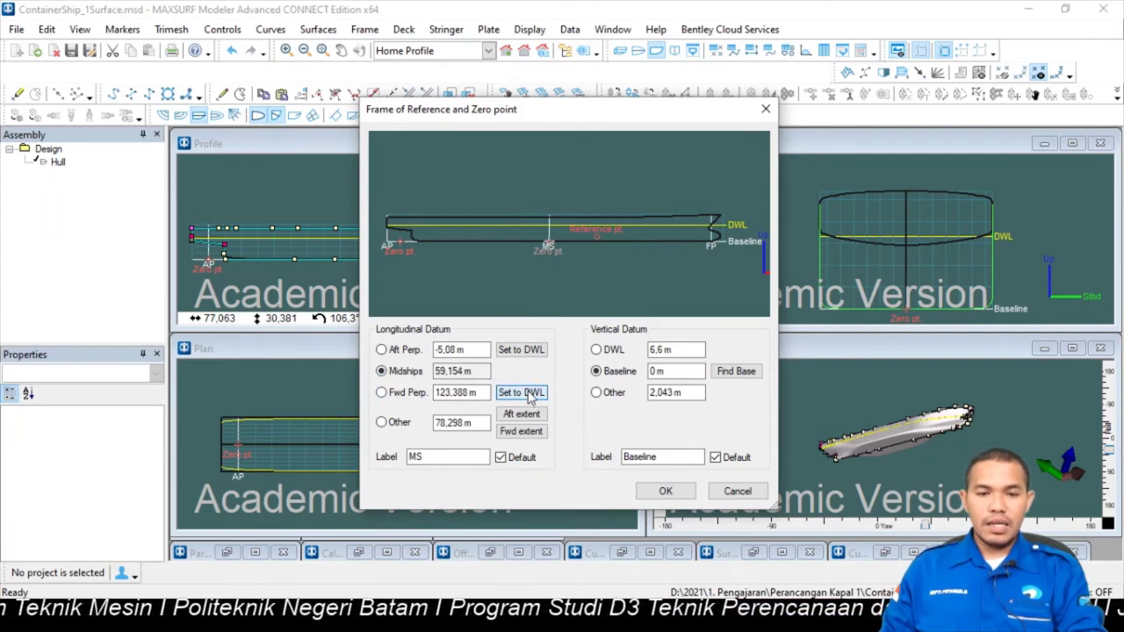
{"action": "left_click", "coordinate": [382, 349]}
{"action": "left_click", "coordinate": [525, 353]}
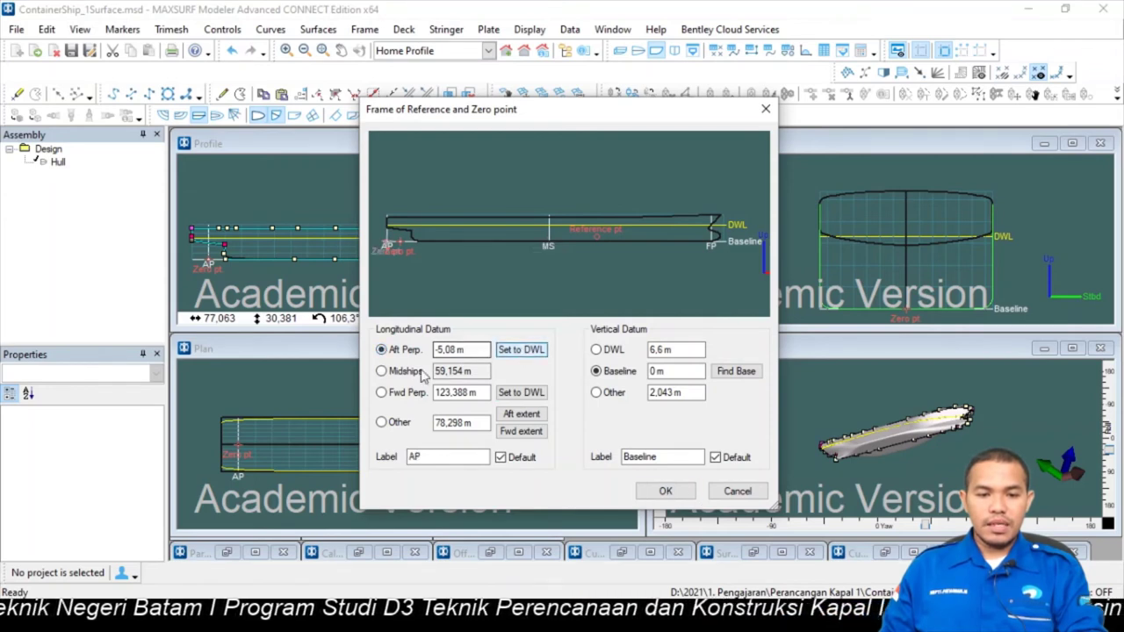
{"action": "left_click", "coordinate": [382, 372]}
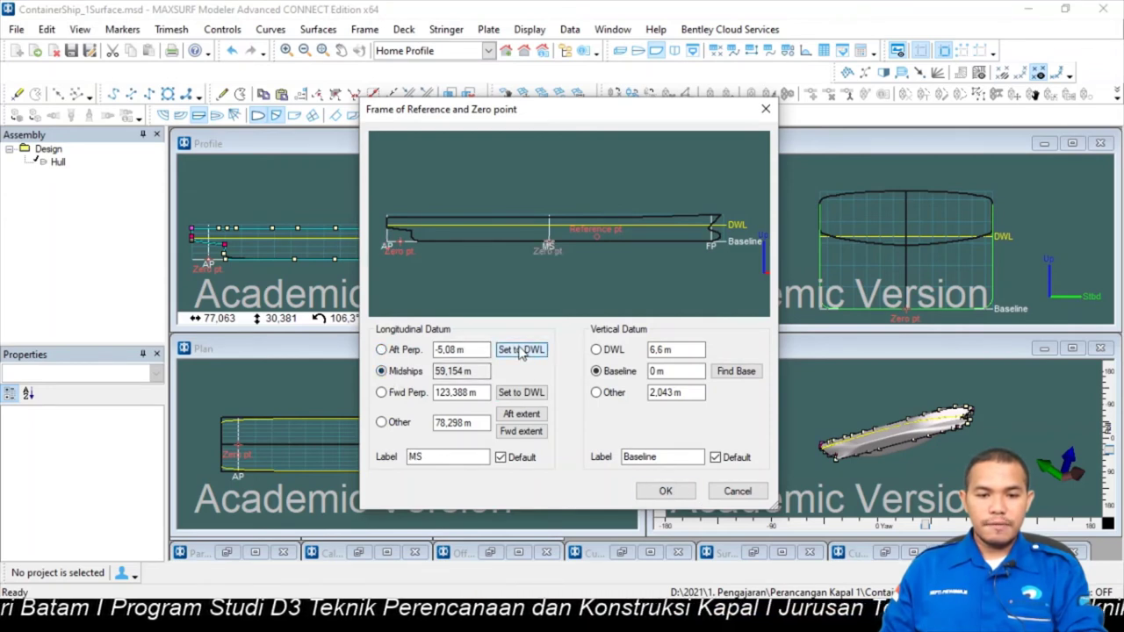
Set the Other longitudinal position to the hull's aft extent, and choose Midships as the longitudinal datum again.
{"action": "left_click", "coordinate": [381, 422]}
{"action": "left_click", "coordinate": [525, 414]}
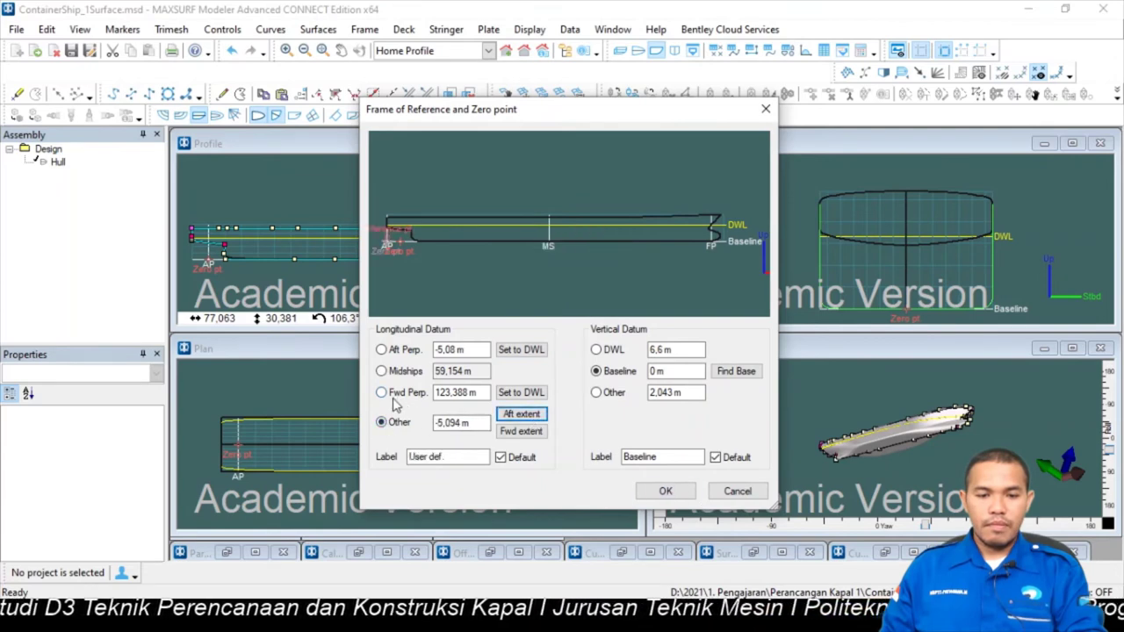
{"action": "left_click", "coordinate": [381, 371]}
{"action": "left_click", "coordinate": [520, 349]}
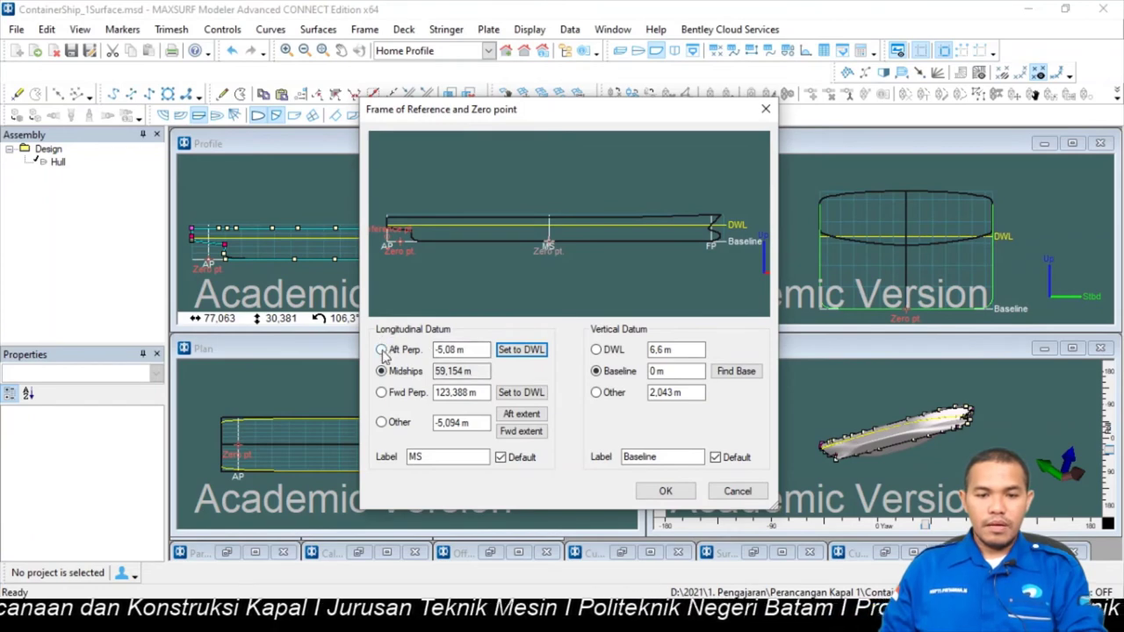
Set the DWL height to 7,8 m in the vertical datum values.
{"action": "left_click", "coordinate": [656, 349]}
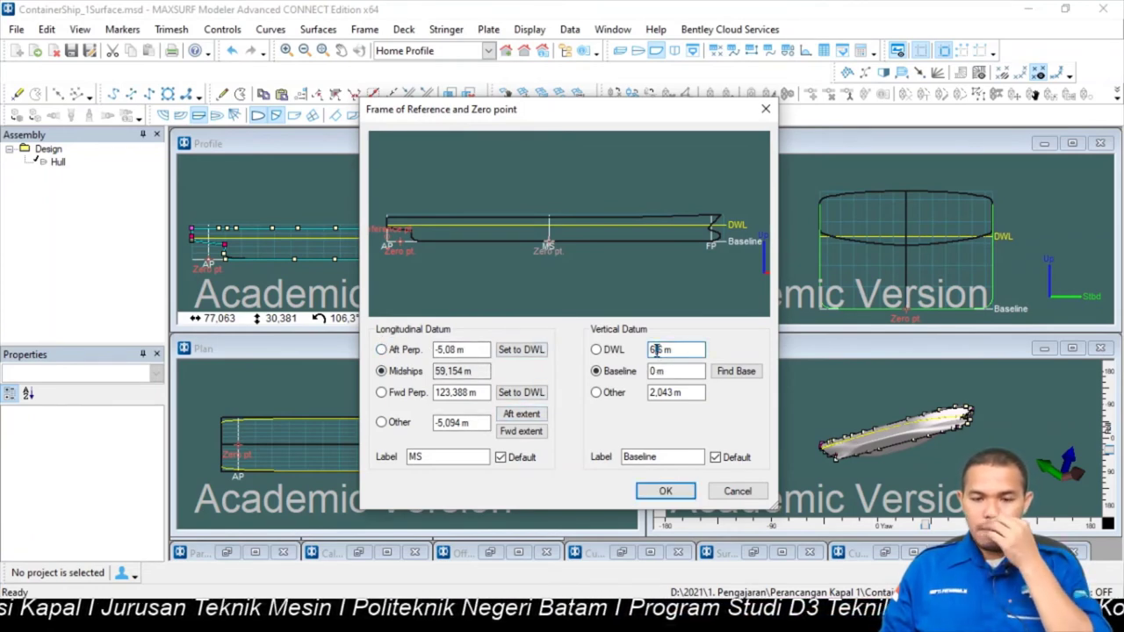
{"action": "left_click_drag", "start_coordinate": [656, 350], "coordinate": [651, 353]}
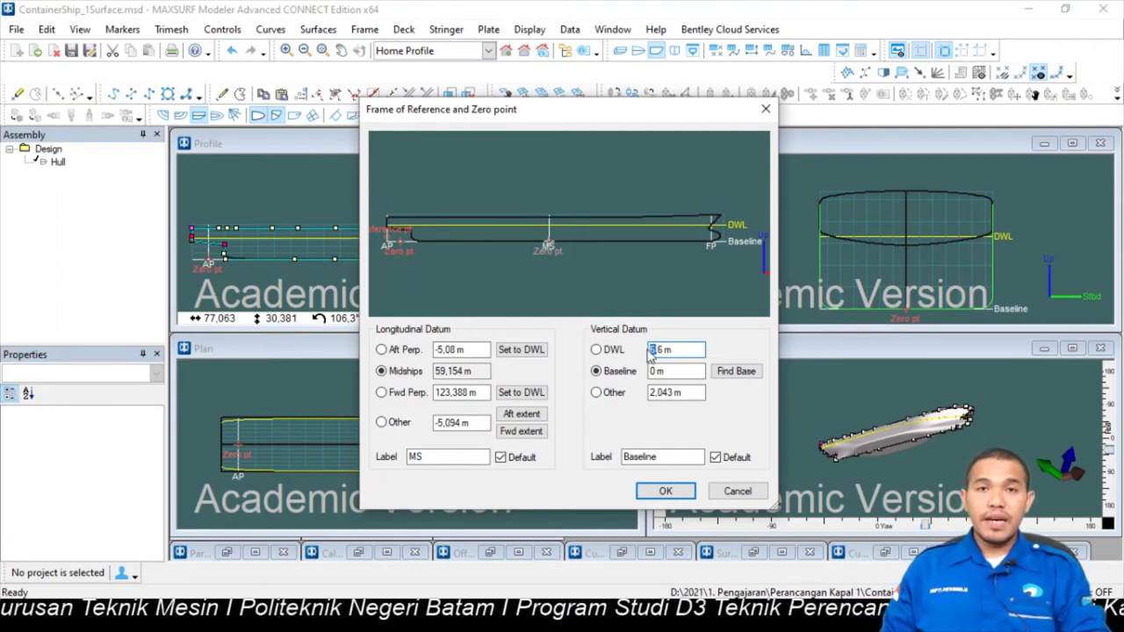
{"action": "left_click", "coordinate": [655, 351]}
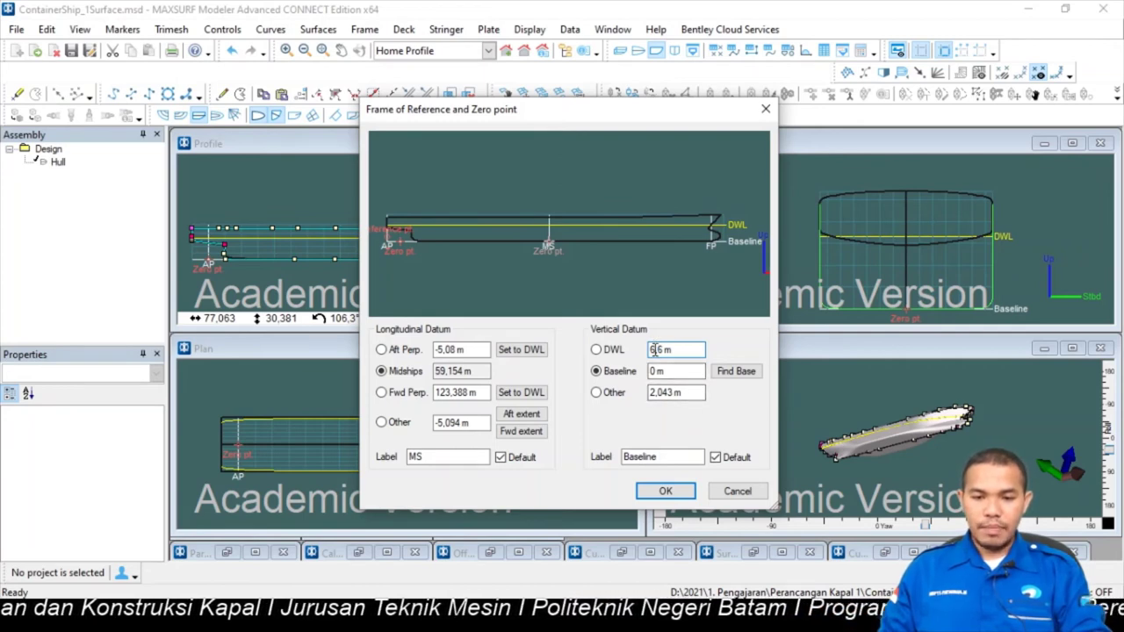
{"action": "left_click_drag", "start_coordinate": [655, 349], "coordinate": [645, 352]}
{"action": "type", "text": "7"}
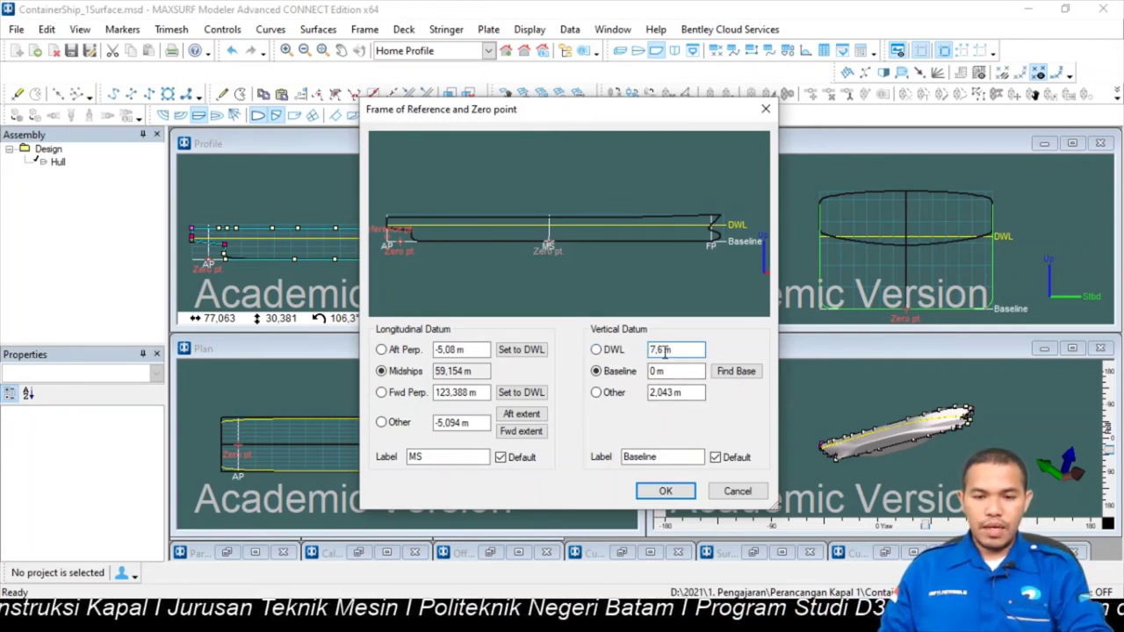
{"action": "left_click_drag", "start_coordinate": [664, 350], "coordinate": [656, 350]}
{"action": "type", "text": "8"}
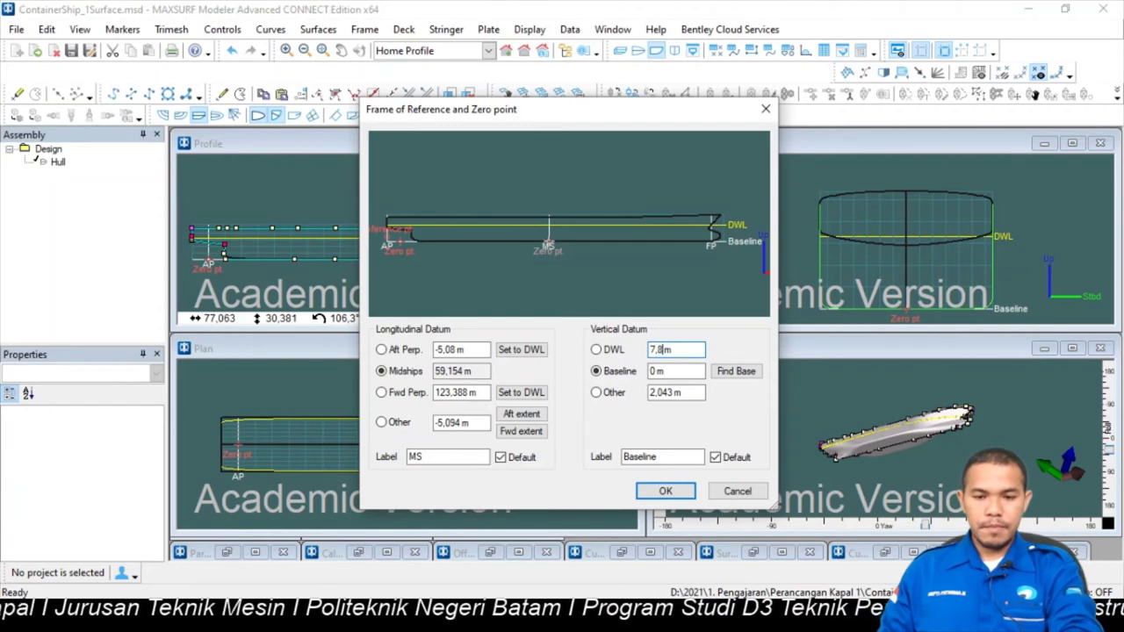
{"action": "left_click", "coordinate": [669, 372]}
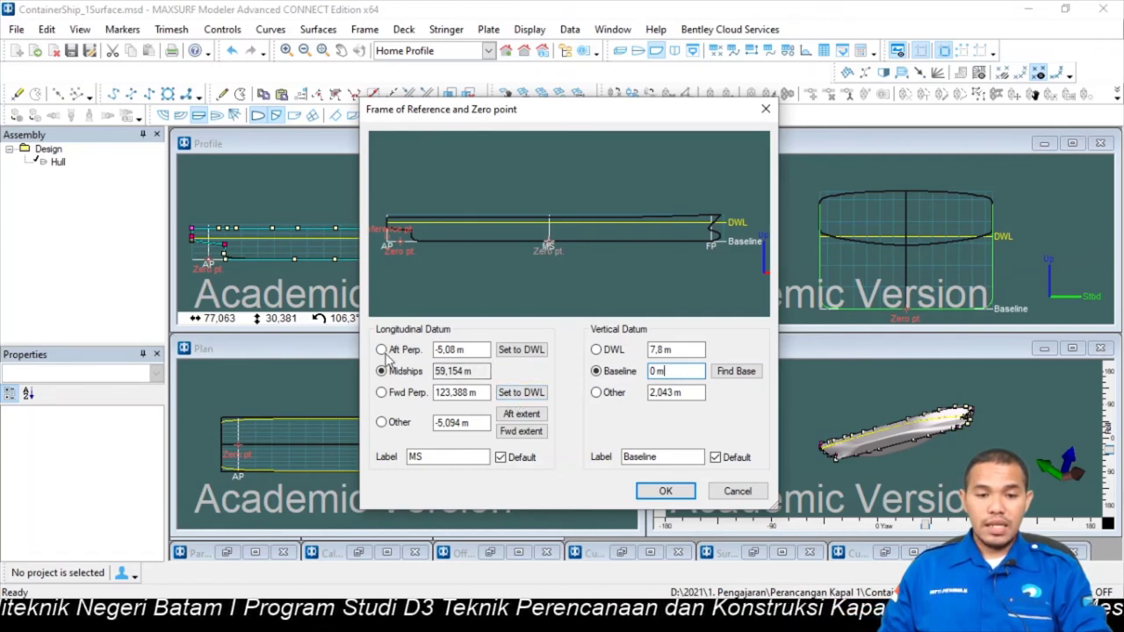
Set the aft perpendicular to 0 m and apply the Frame of Reference settings.
{"action": "left_click_drag", "start_coordinate": [463, 349], "coordinate": [431, 351]}
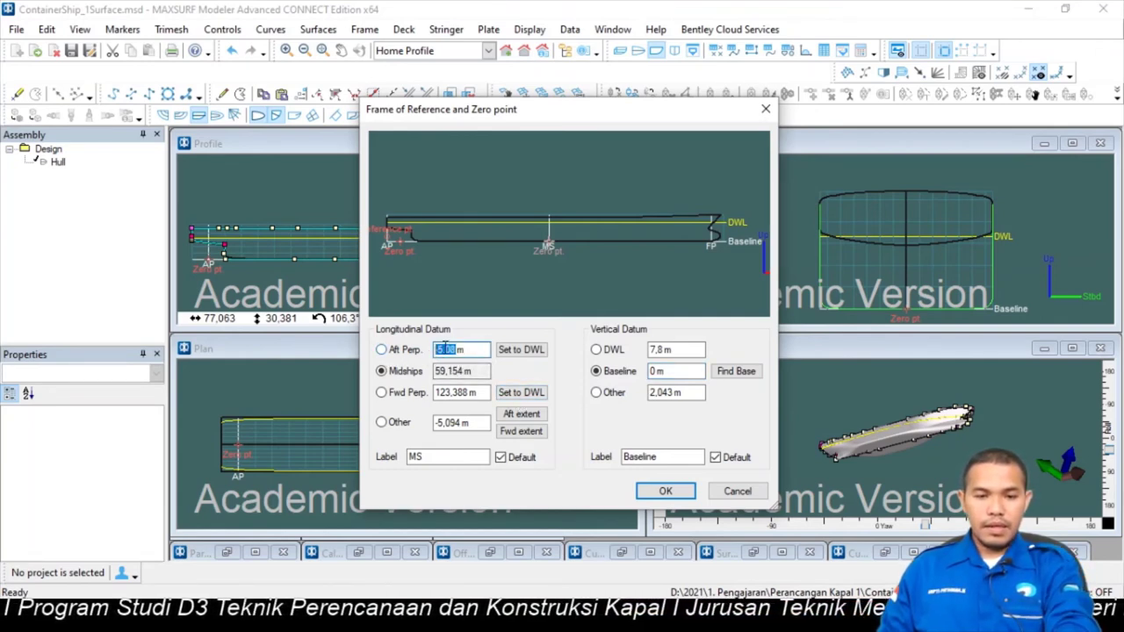
{"action": "type", "text": "0"}
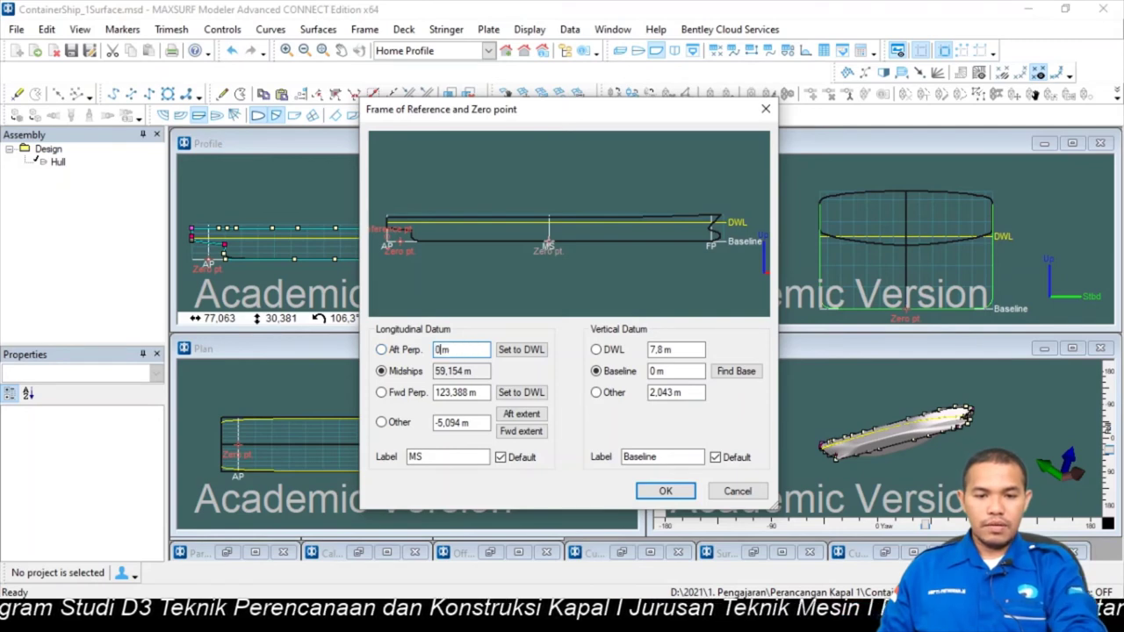
{"action": "left_click", "coordinate": [459, 397]}
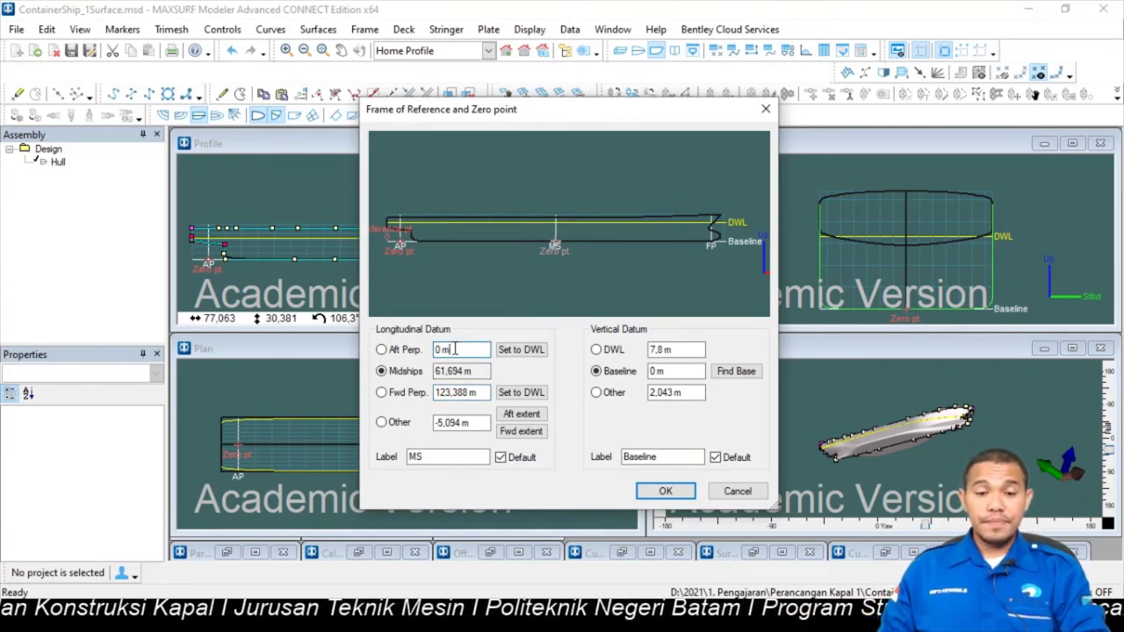
{"action": "left_click", "coordinate": [458, 370]}
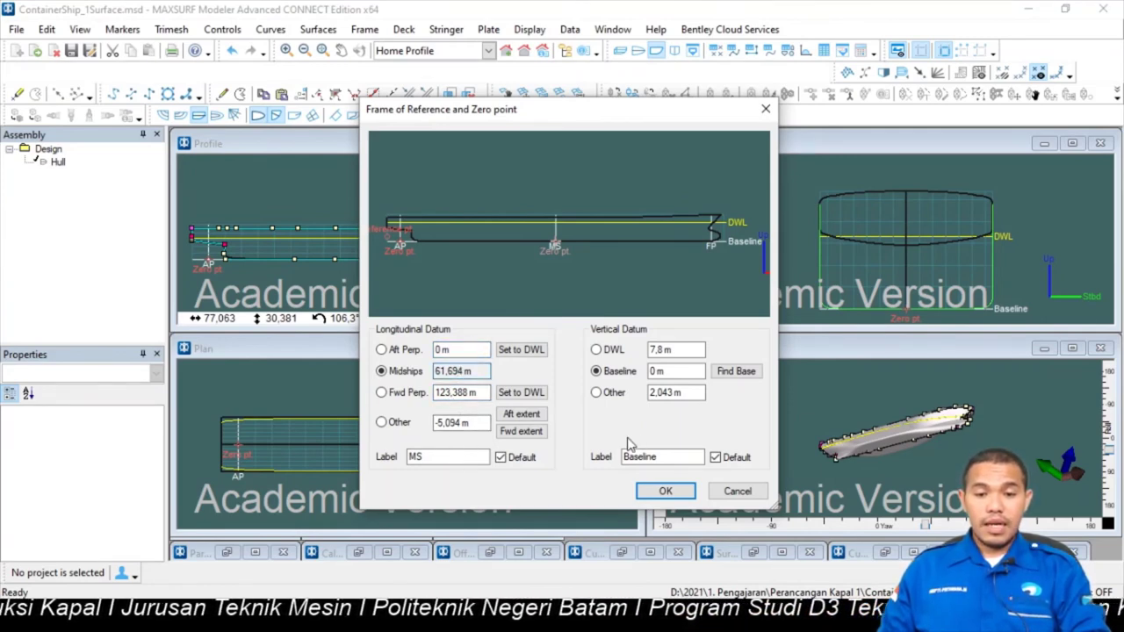
{"action": "left_click", "coordinate": [665, 493]}
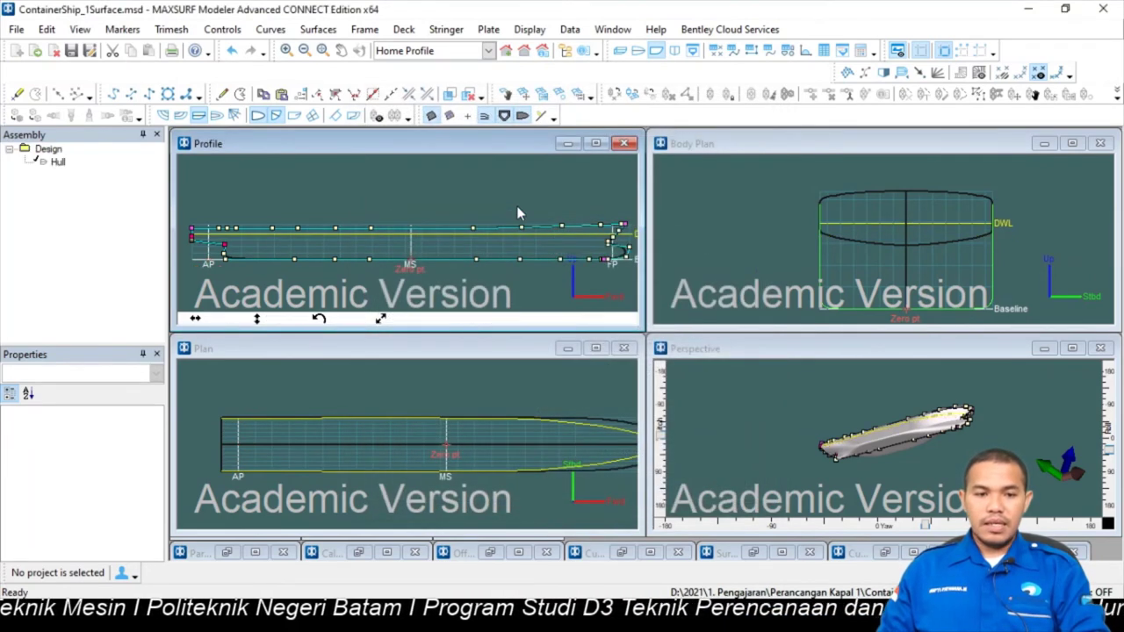
Calculate the hull's hydrostatics at the DWL and look through the full list of measurements.
{"action": "scroll", "coordinate": [574, 253], "scroll_direction": "down", "scroll_amount": 3}
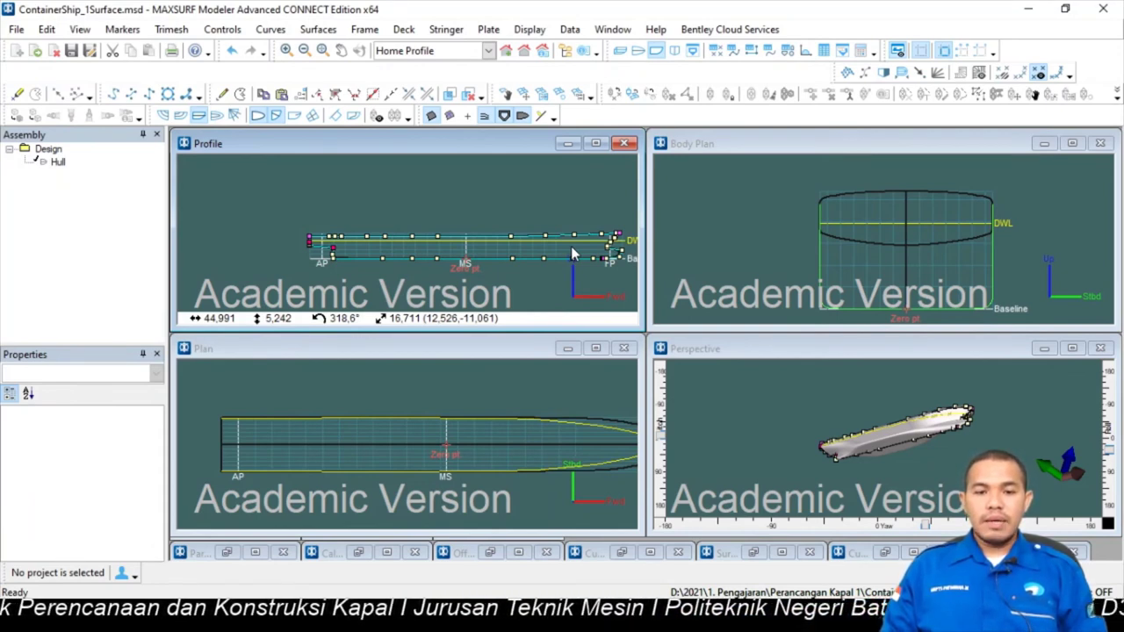
{"action": "scroll", "coordinate": [570, 405], "scroll_direction": "down", "scroll_amount": 3}
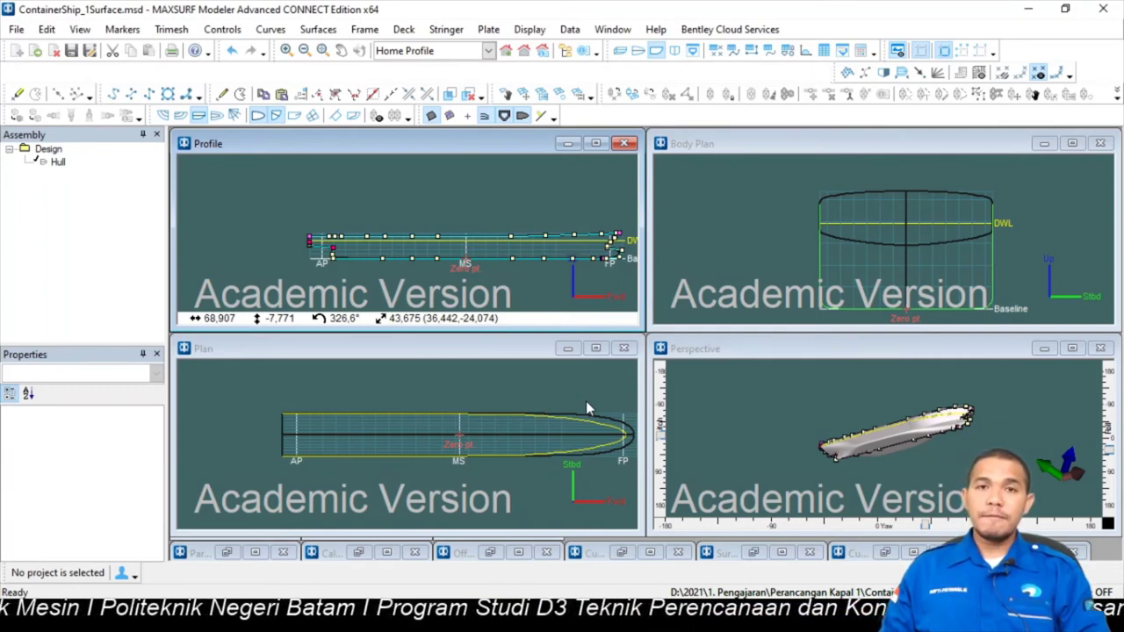
{"action": "scroll", "coordinate": [586, 400], "scroll_direction": "down", "scroll_amount": 1}
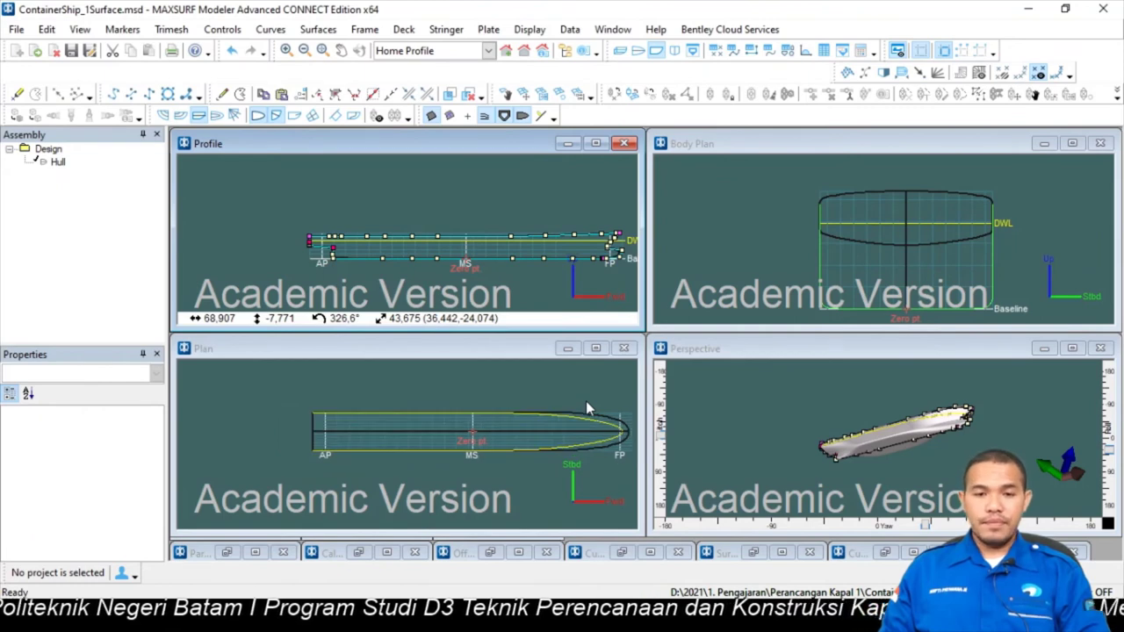
{"action": "scroll", "coordinate": [557, 199], "scroll_direction": "down", "scroll_amount": 1}
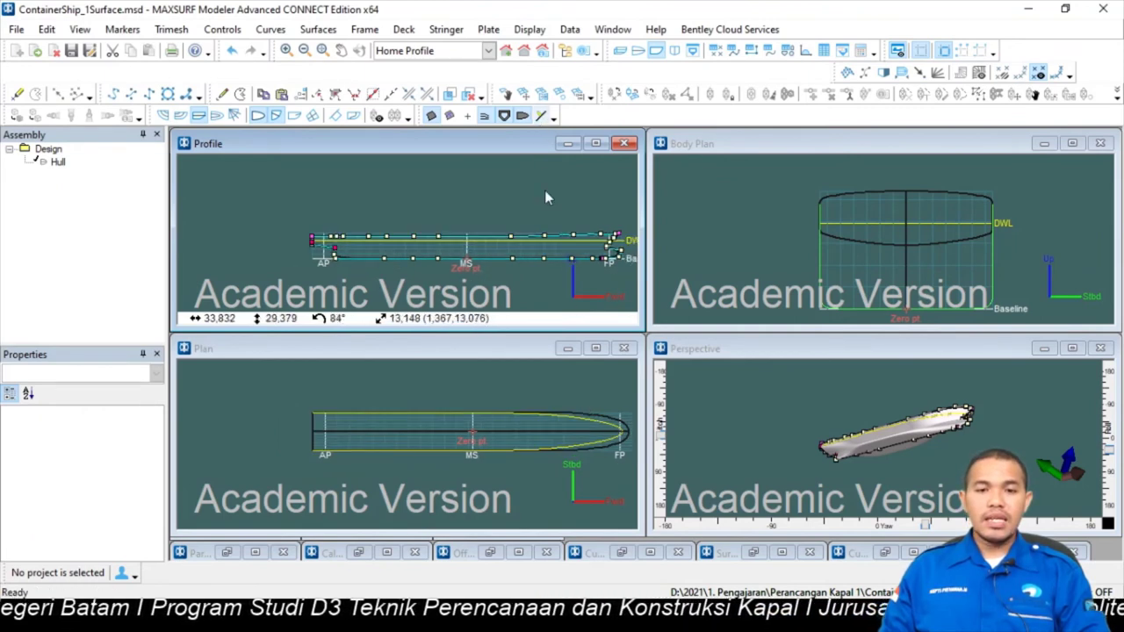
{"action": "scroll", "coordinate": [615, 261], "scroll_direction": "up", "scroll_amount": 1}
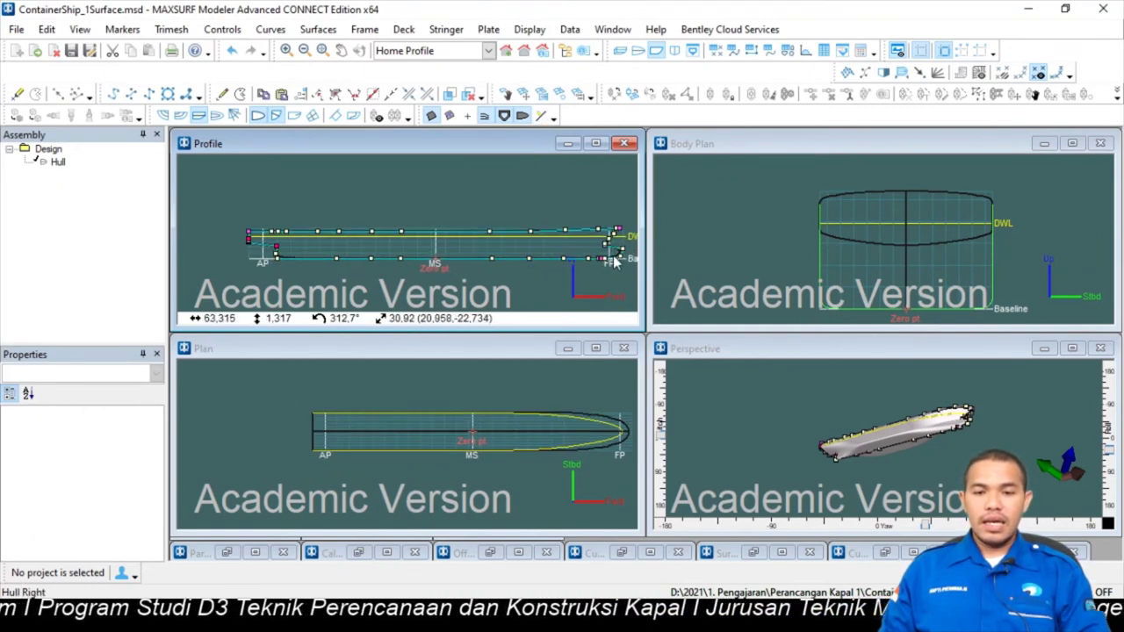
{"action": "left_click", "coordinate": [569, 30]}
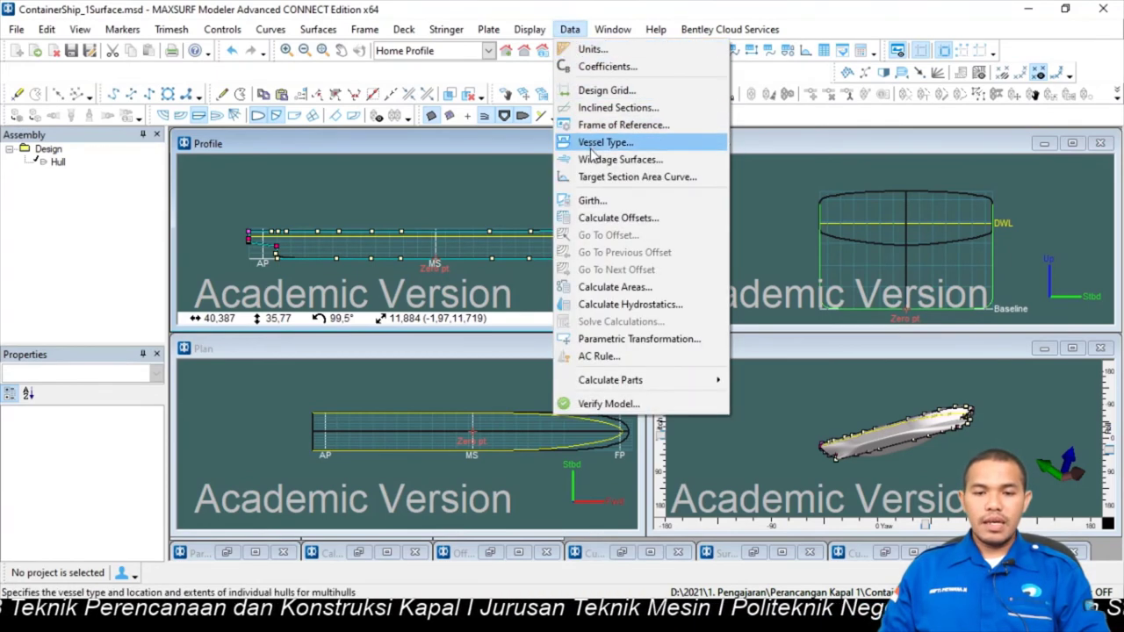
{"action": "left_click", "coordinate": [606, 307]}
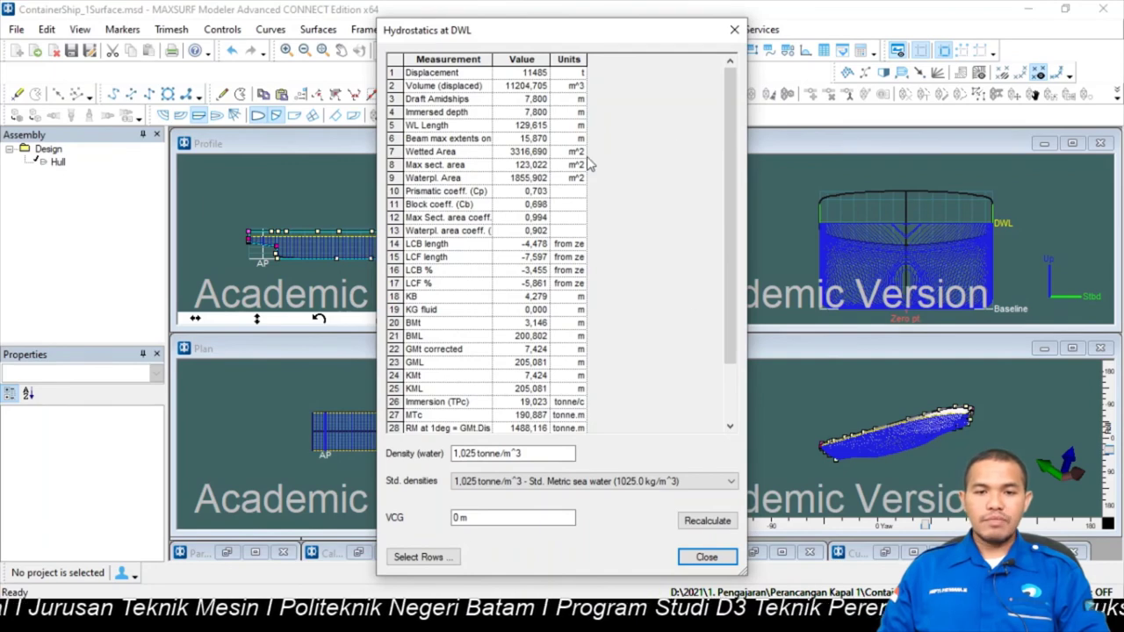
{"action": "left_click_drag", "start_coordinate": [568, 36], "coordinate": [613, 35]}
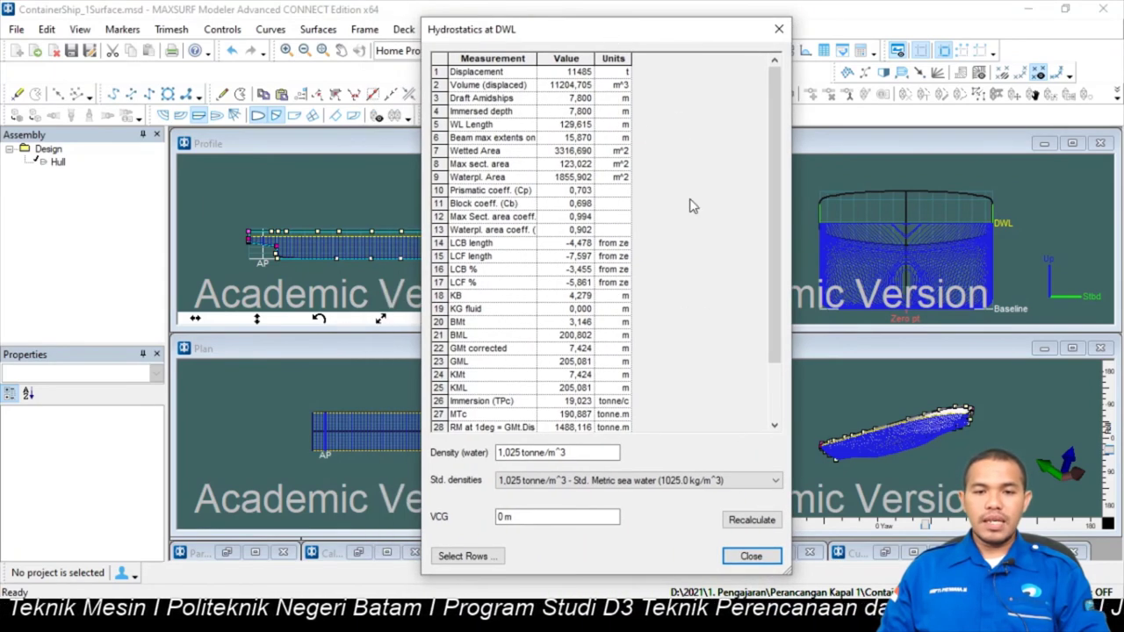
{"action": "scroll", "coordinate": [691, 207], "scroll_direction": "down", "scroll_amount": 1}
{"action": "scroll", "coordinate": [695, 216], "scroll_direction": "up", "scroll_amount": 1}
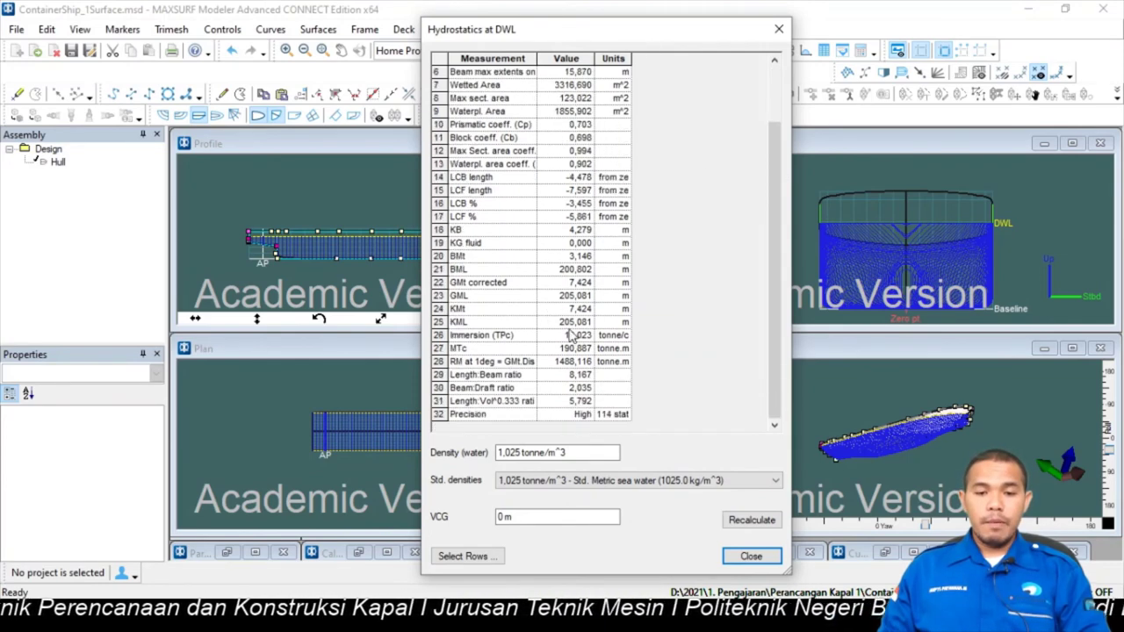
{"action": "scroll", "coordinate": [558, 325], "scroll_direction": "down", "scroll_amount": 2}
{"action": "scroll", "coordinate": [579, 344], "scroll_direction": "up", "scroll_amount": 2}
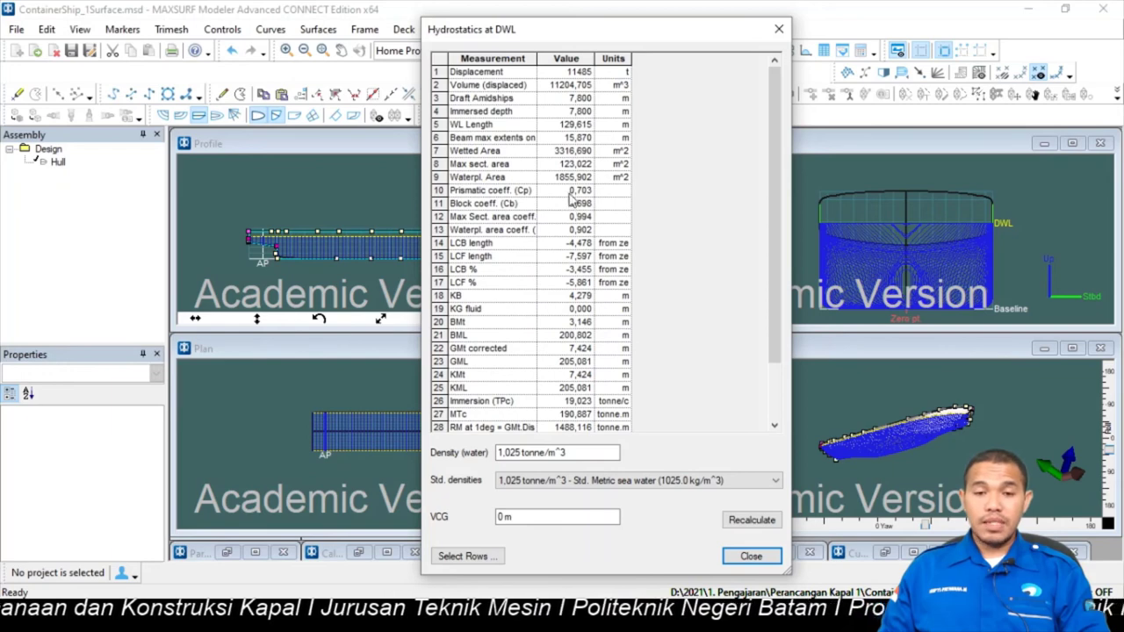
Copy all hydrostatics values and paste them from cell C5 on the Design Data sheet of Perhitungan Desain 1 Rev_2 in Excel.
{"action": "left_click", "coordinate": [569, 74]}
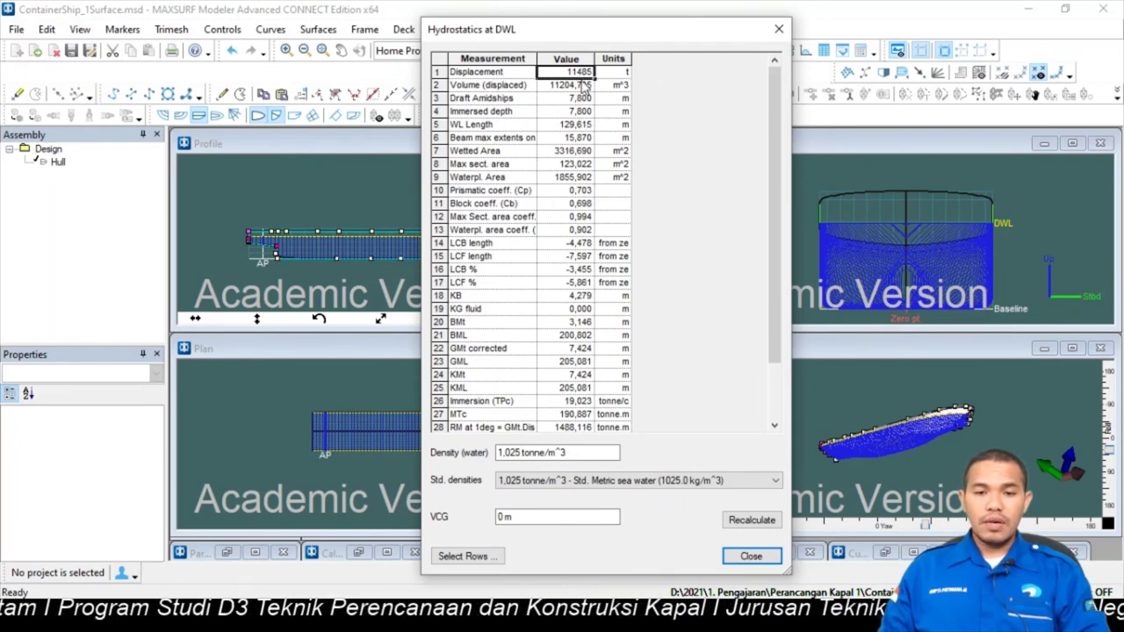
{"action": "left_click_drag", "start_coordinate": [571, 75], "coordinate": [575, 394]}
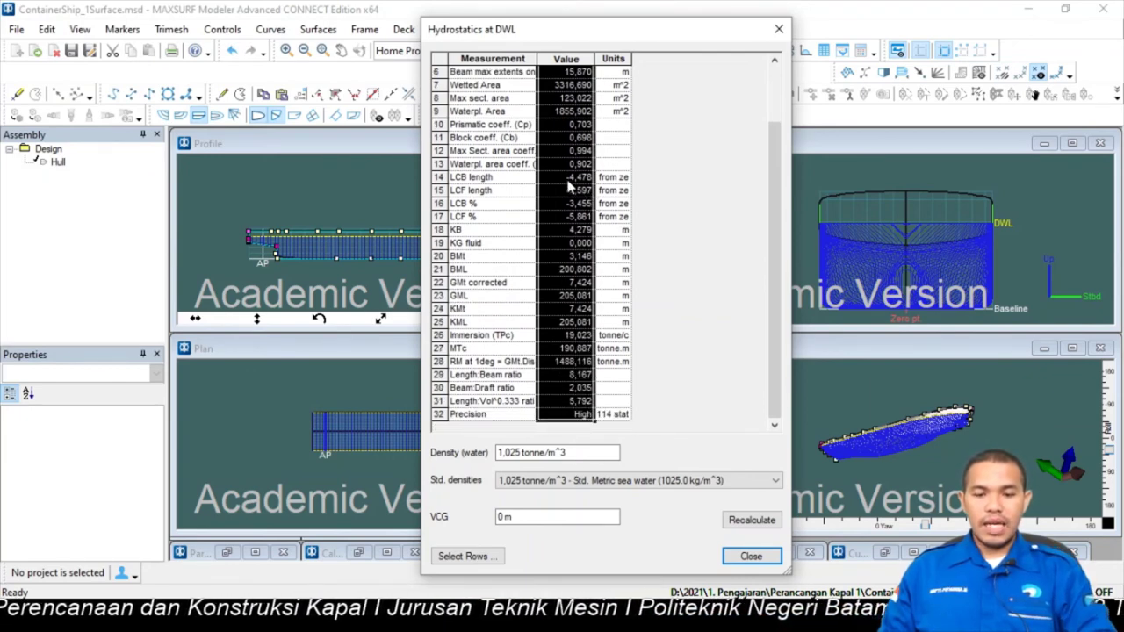
{"action": "key", "text": "alt+Tab"}
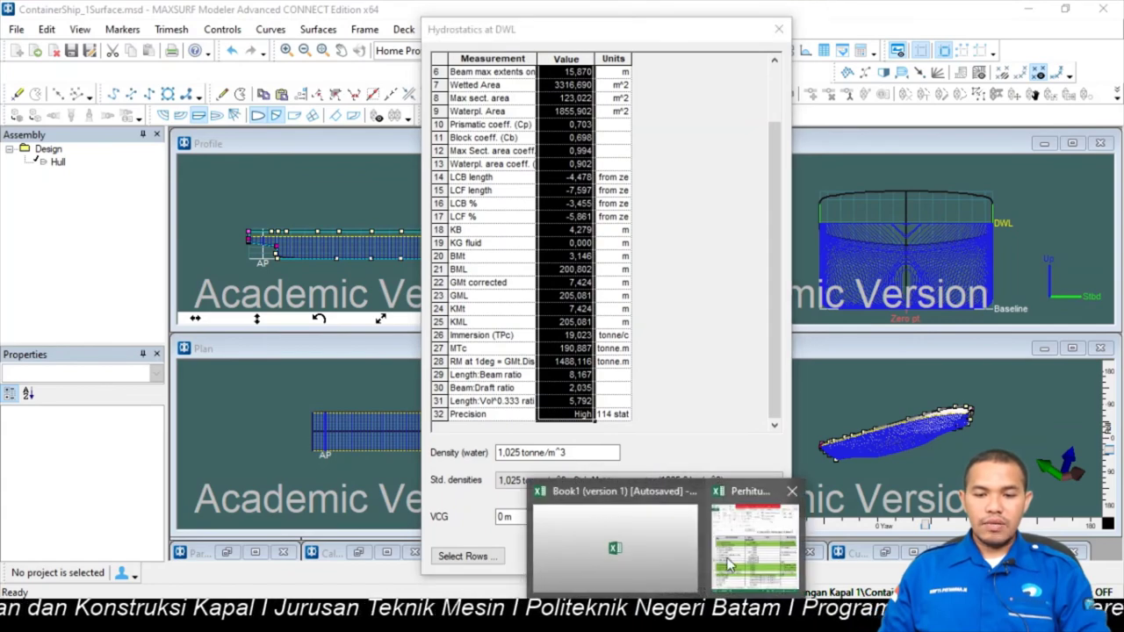
{"action": "left_click", "coordinate": [753, 518]}
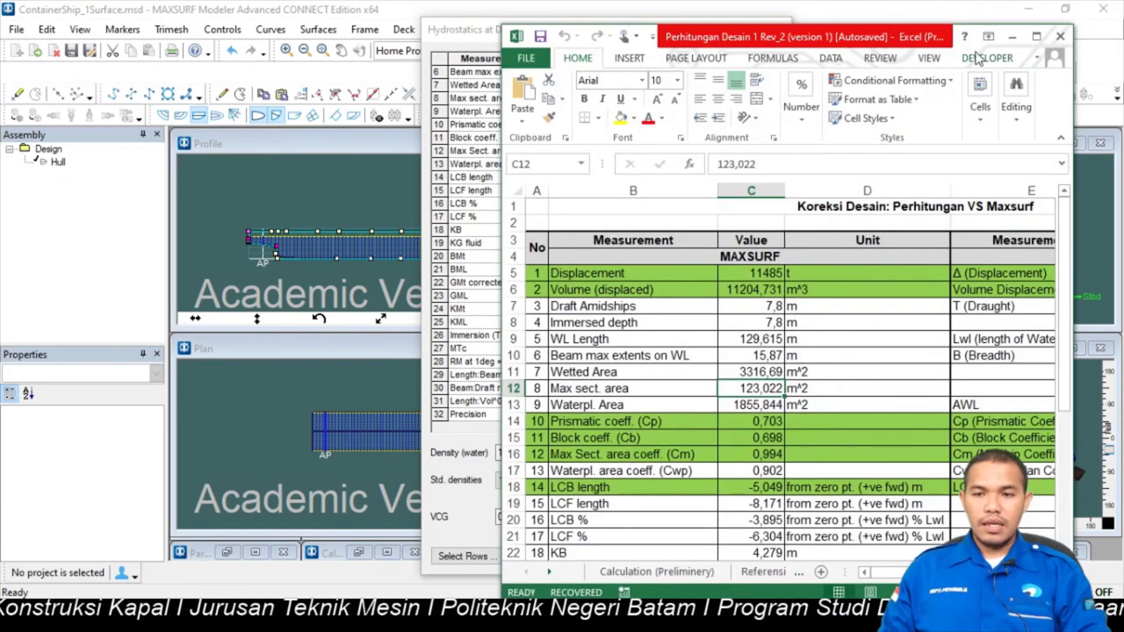
{"action": "left_click", "coordinate": [1035, 36]}
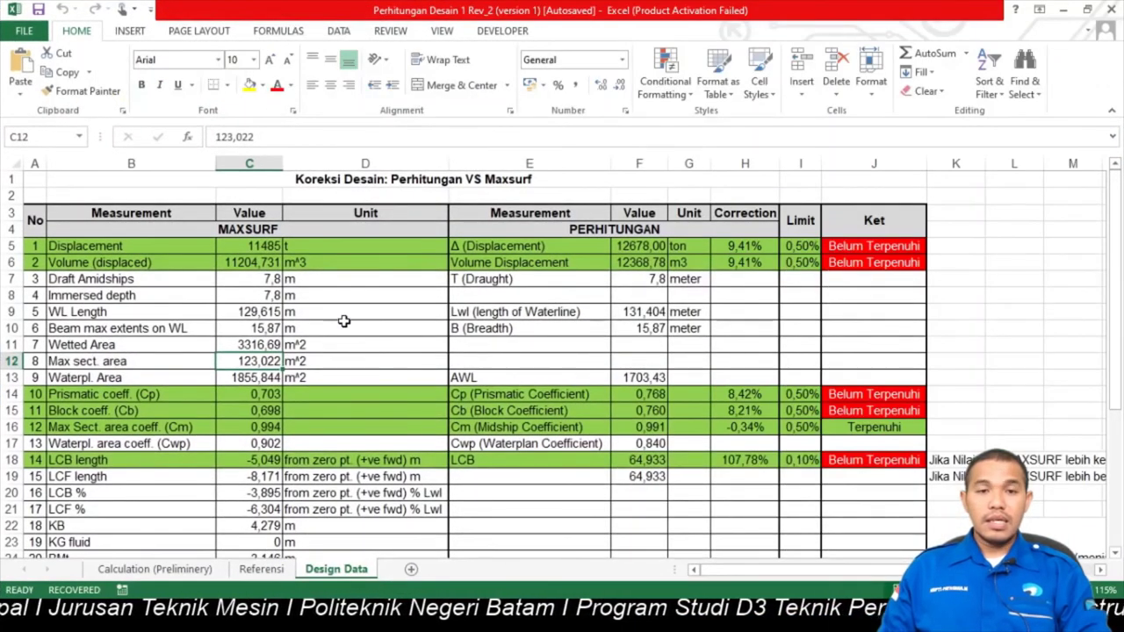
{"action": "left_click", "coordinate": [251, 248]}
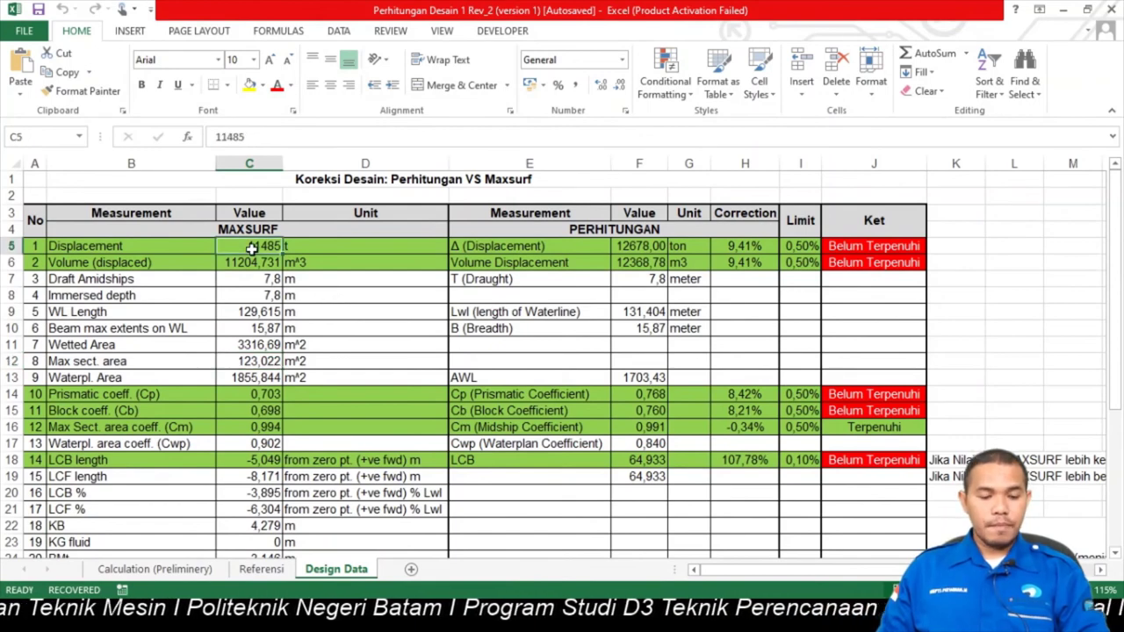
{"action": "key", "text": "ctrl+v"}
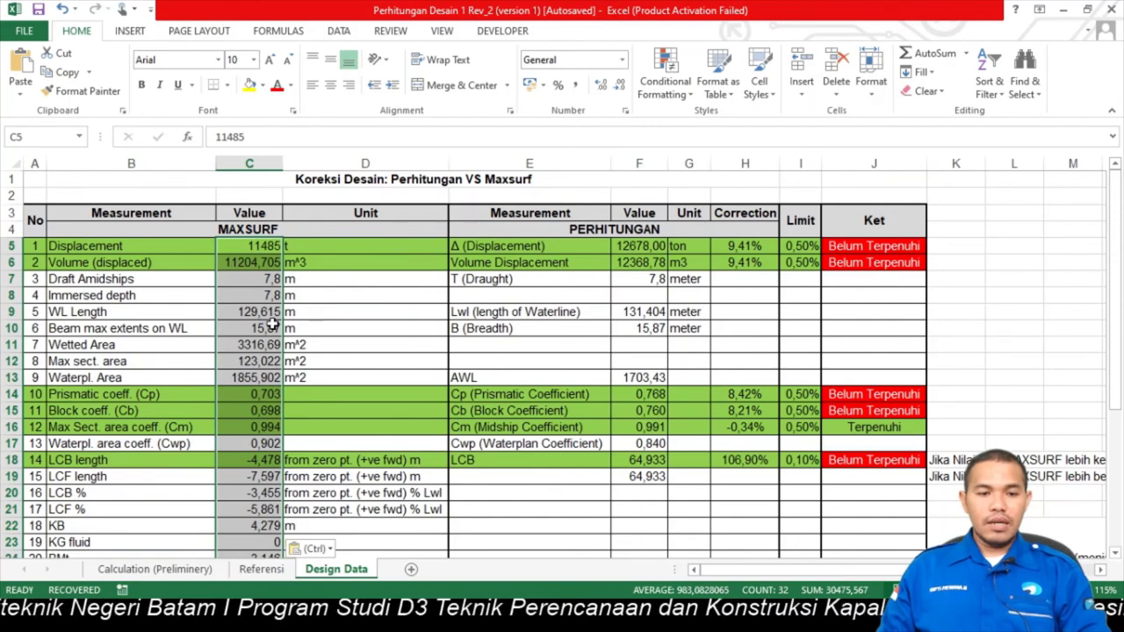
Compare the MAXSURF displacement, displaced volume and waterline length with the calculated values on the Design Data sheet.
{"action": "left_click", "coordinate": [365, 316]}
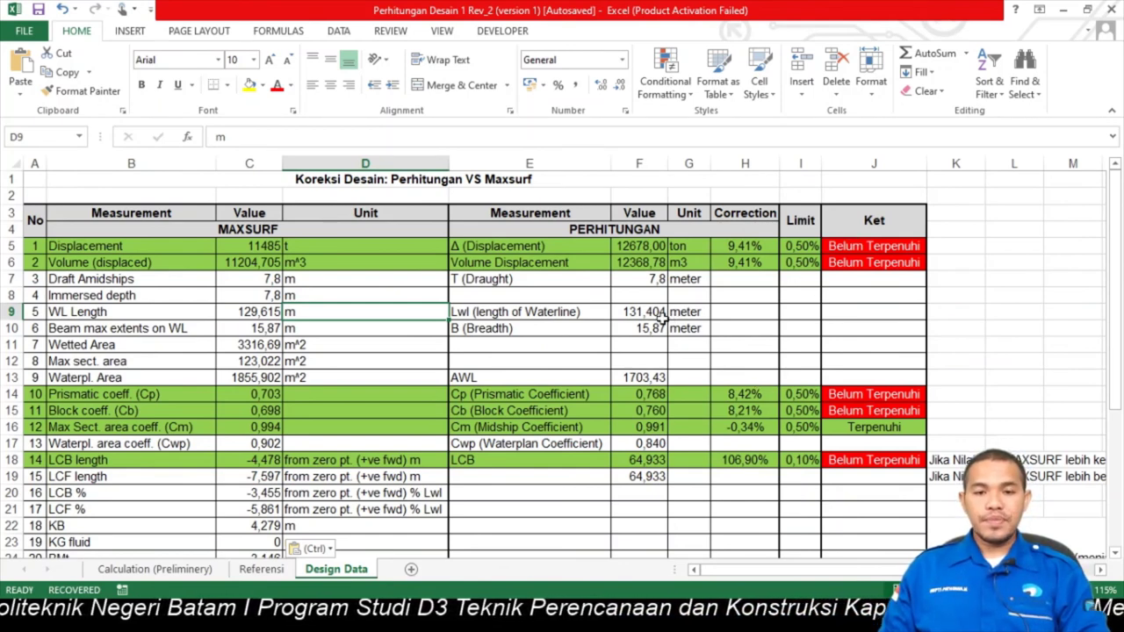
{"action": "left_click", "coordinate": [243, 247]}
{"action": "left_click", "coordinate": [252, 262]}
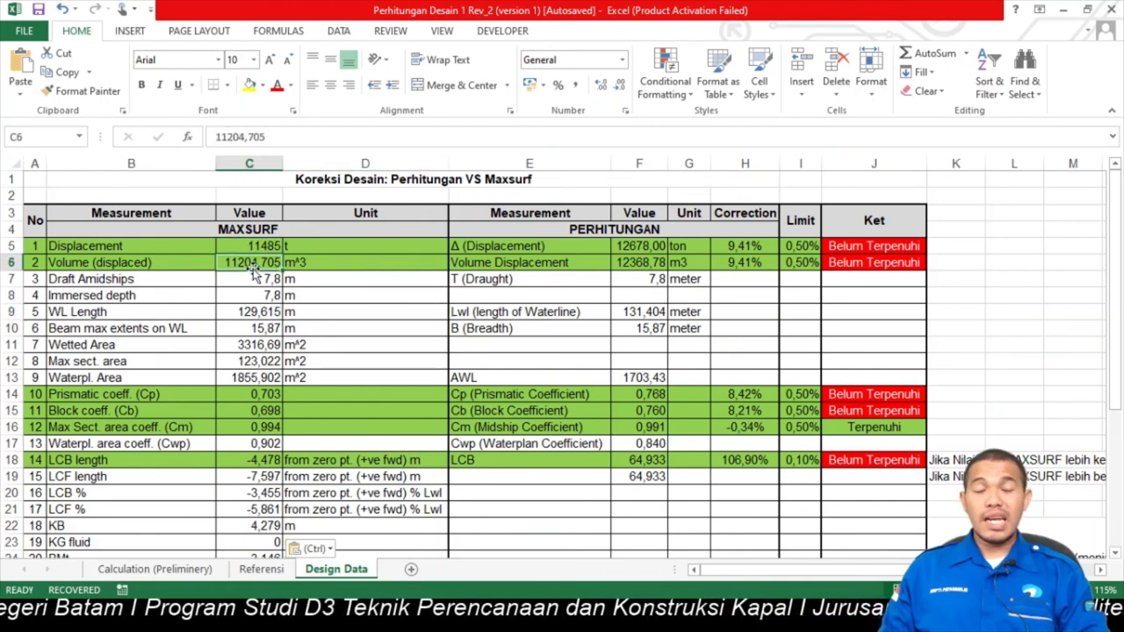
{"action": "left_click", "coordinate": [259, 307]}
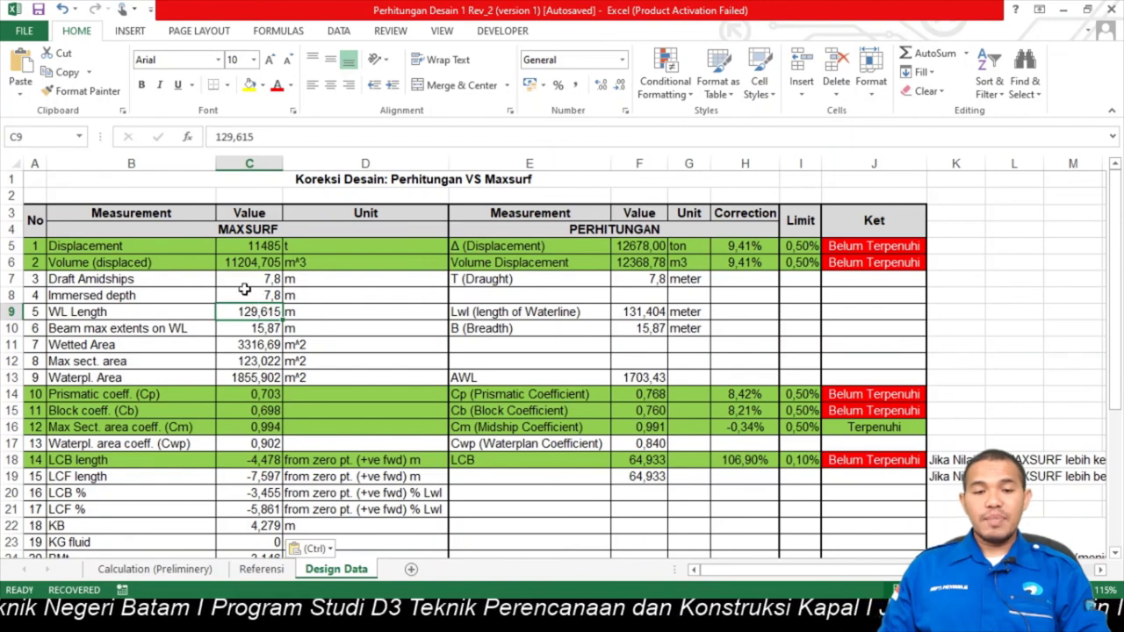
{"action": "left_click", "coordinate": [361, 311]}
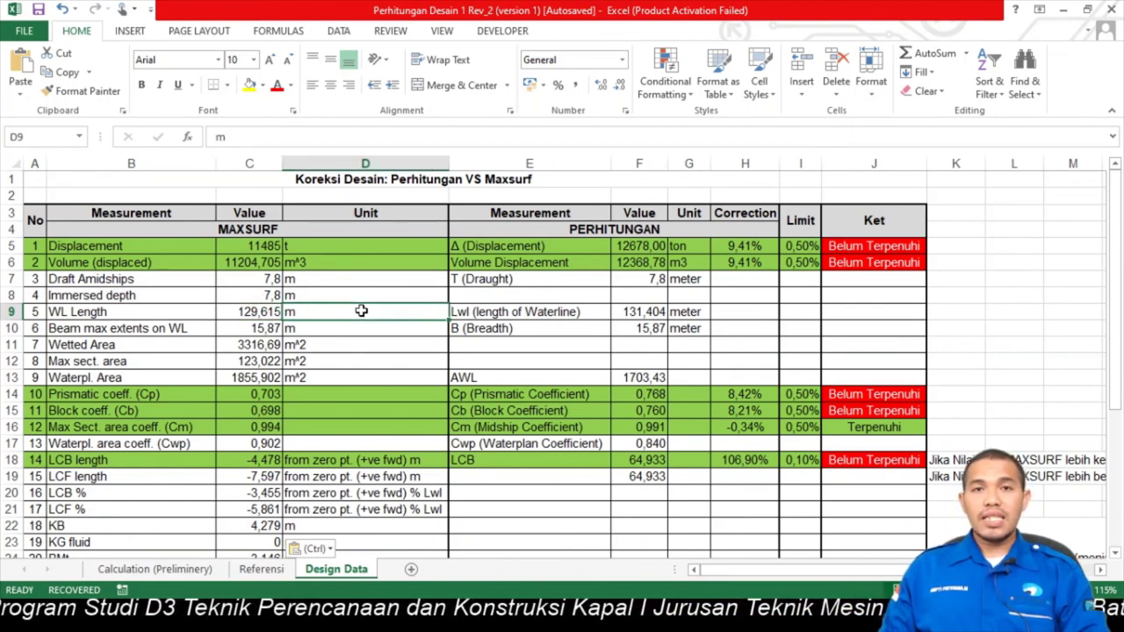